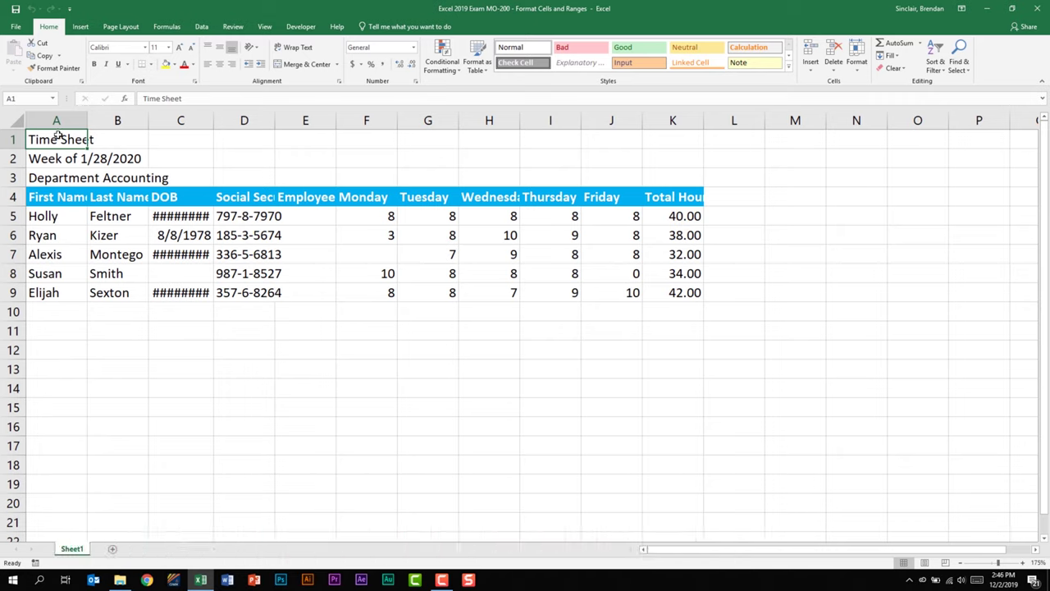
Step: Merge and center A1:K3 into one cell, keeping only 'Time Sheet'
{"action": "mouse_move", "coordinate": [58, 136]}
{"action": "left_mouse_down"}
{"action": "mouse_move", "coordinate": [59, 154]}
{"action": "mouse_move", "coordinate": [654, 176]}
{"action": "left_mouse_up"}
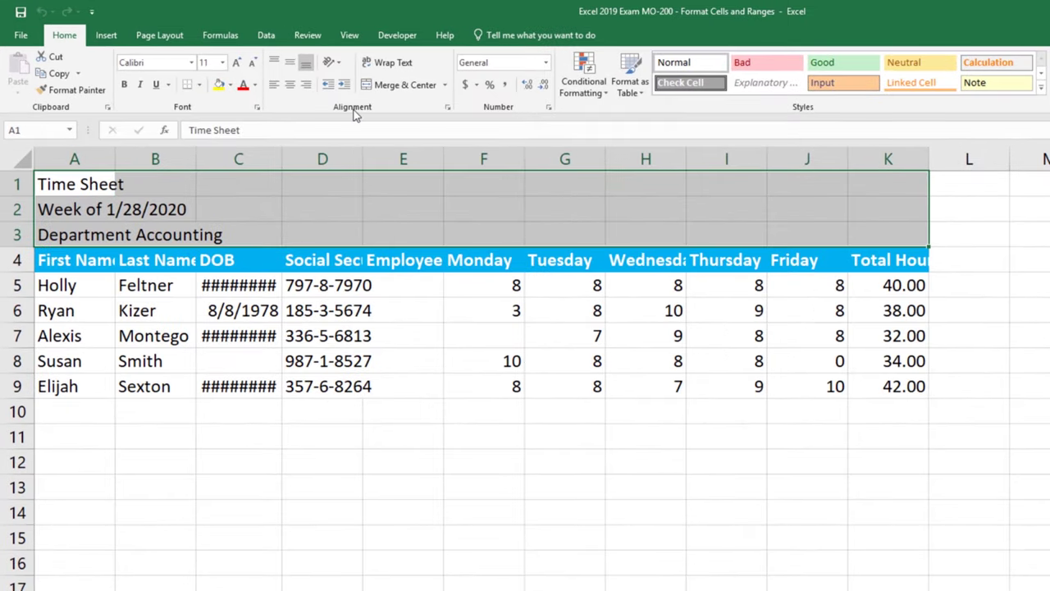
{"action": "left_click", "coordinate": [445, 84]}
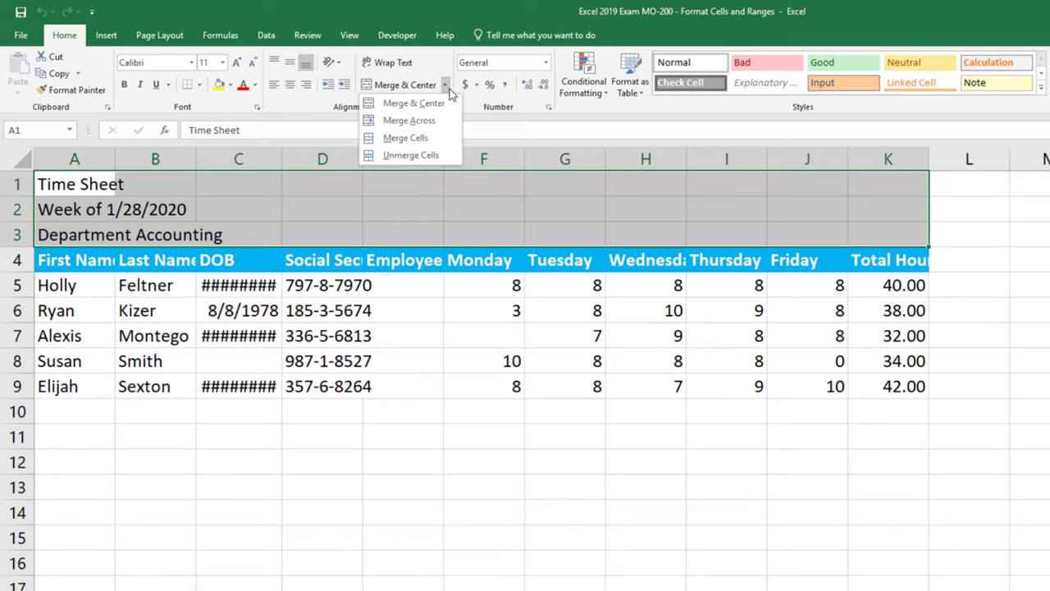
{"action": "left_click", "coordinate": [444, 105]}
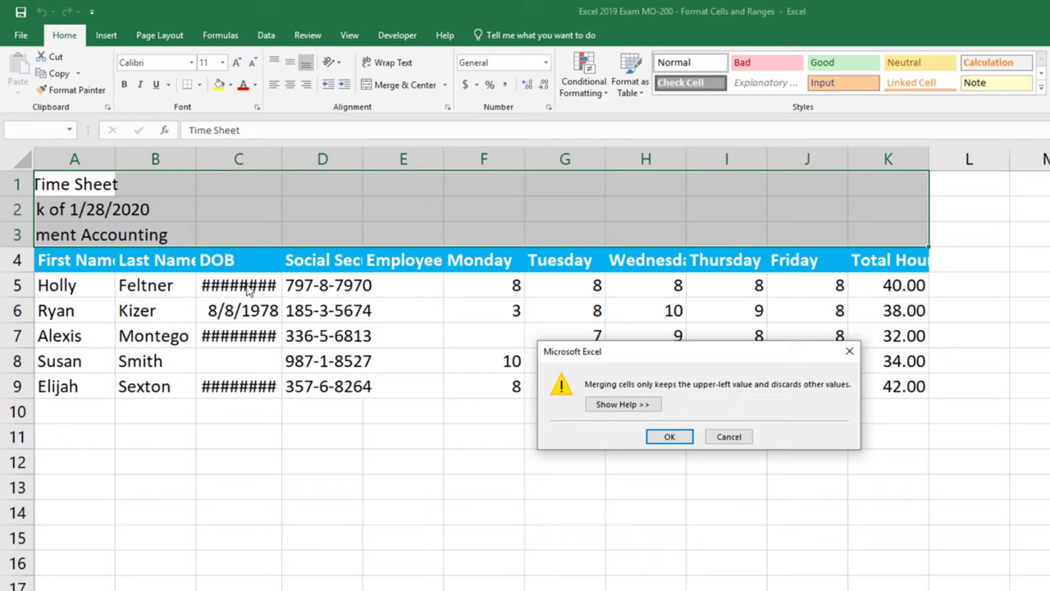
{"action": "left_click", "coordinate": [671, 436]}
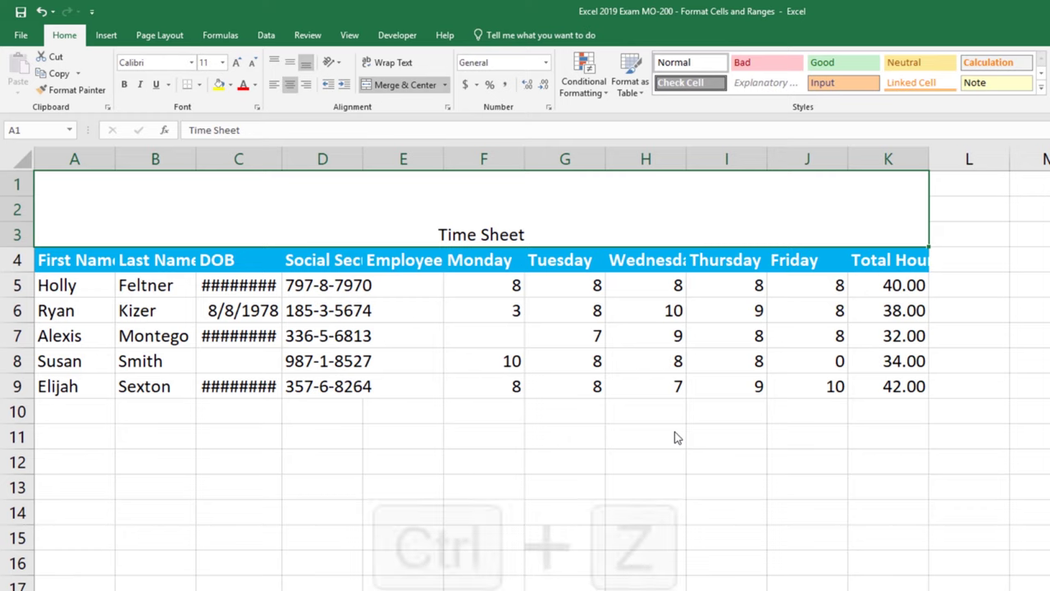
Step: Undo the merge, try Merge Across on the title rows, inspect them, then undo it
{"action": "key", "text": "ctrl+z"}
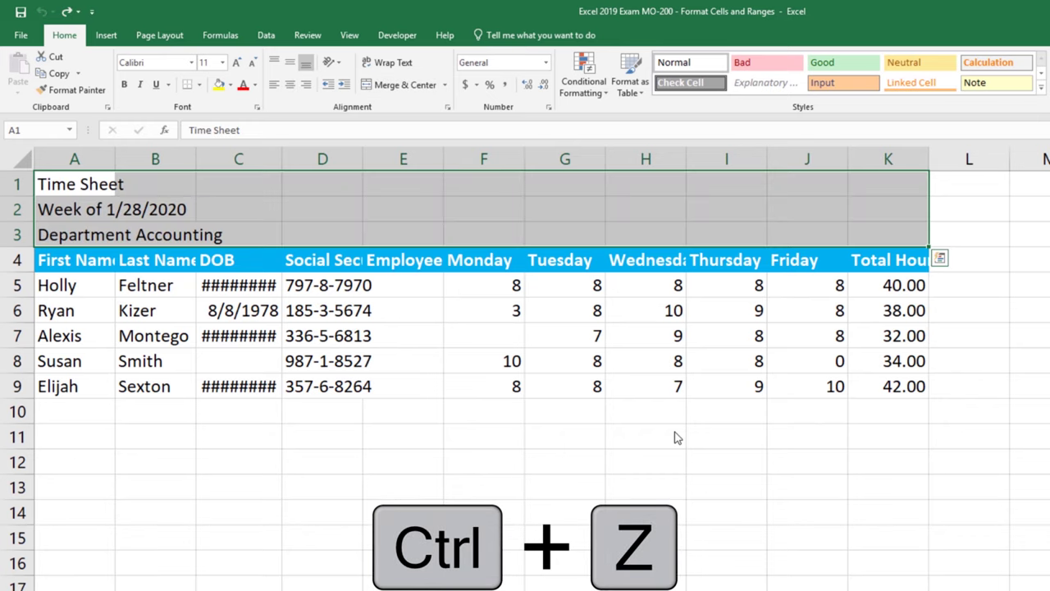
{"action": "left_click", "coordinate": [445, 86]}
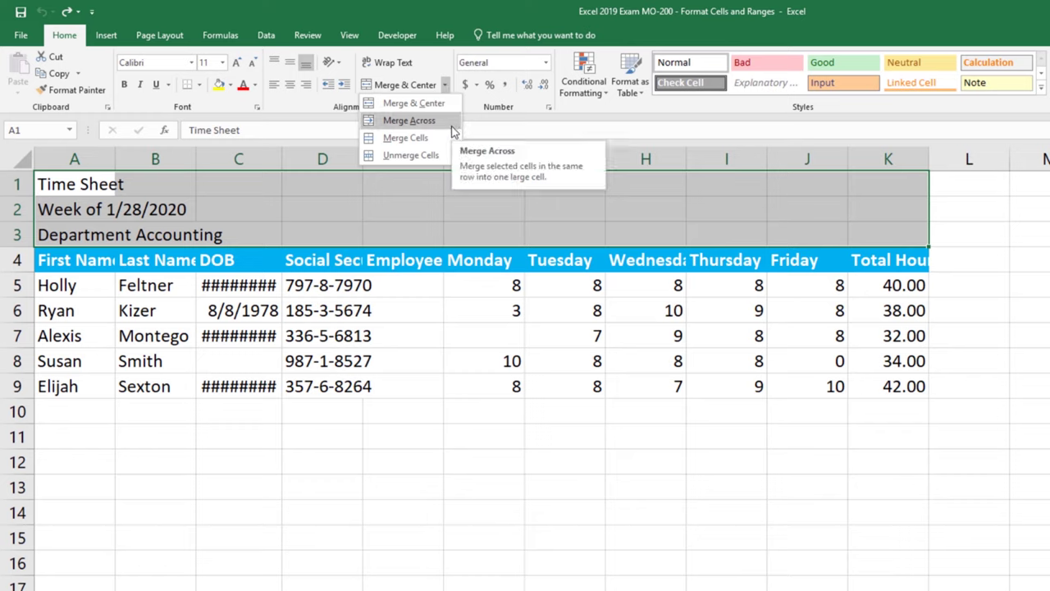
{"action": "left_click", "coordinate": [450, 123]}
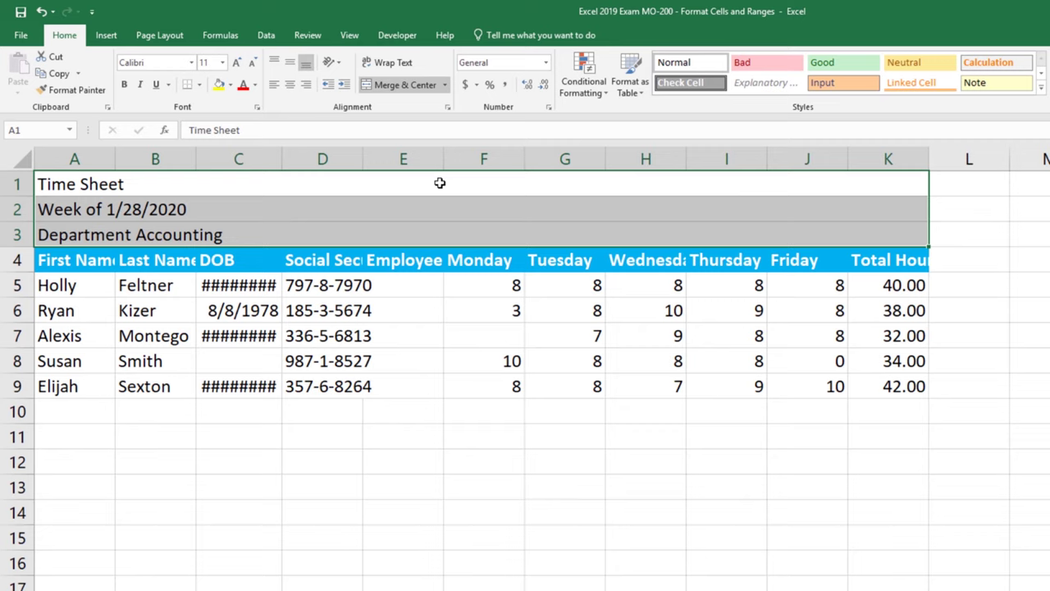
{"action": "left_click", "coordinate": [439, 182]}
{"action": "left_click", "coordinate": [445, 206]}
{"action": "left_click", "coordinate": [453, 237]}
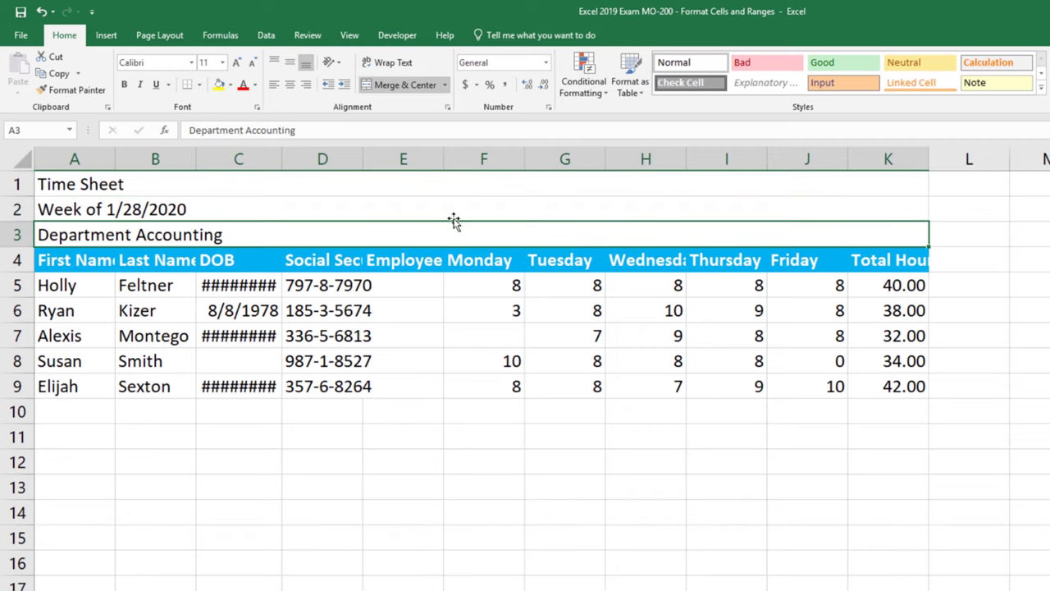
{"action": "left_click", "coordinate": [451, 192]}
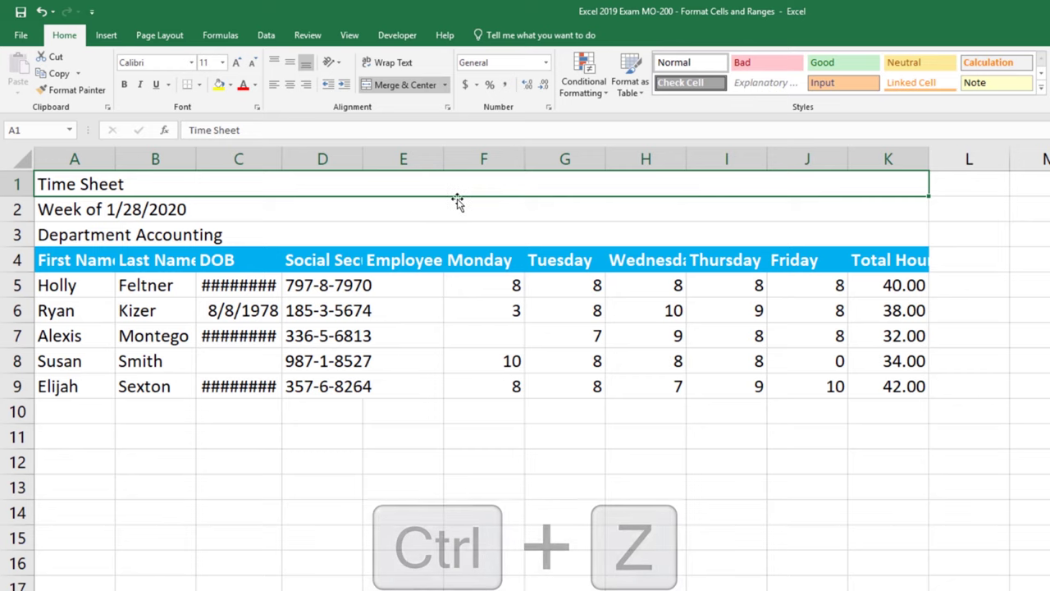
{"action": "key", "text": "ctrl+z"}
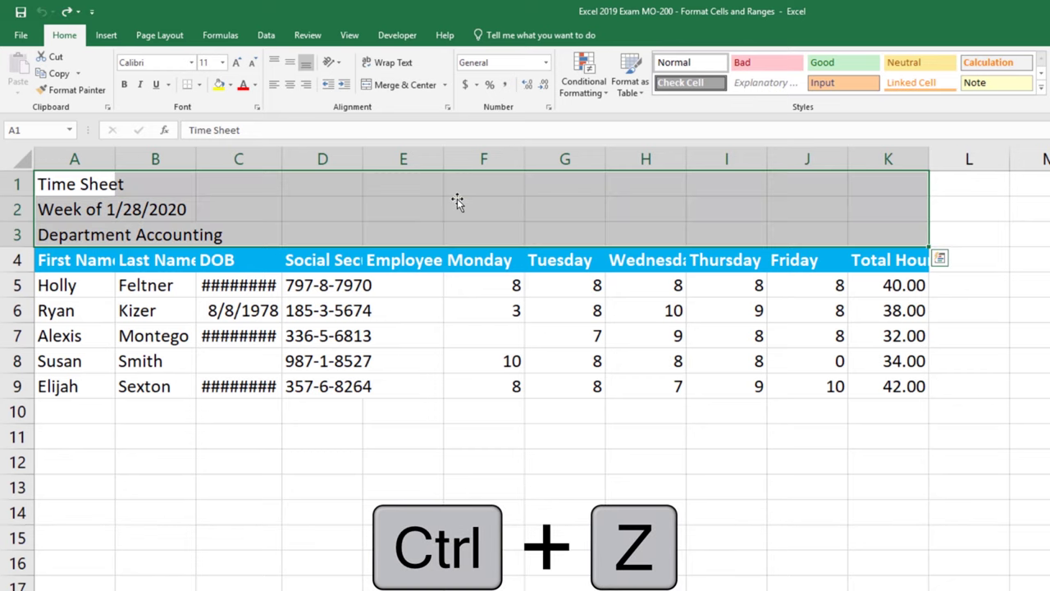
Step: Merge A1:K3 with Merge Cells, without centering, keeping only 'Time Sheet'
{"action": "left_click", "coordinate": [444, 85]}
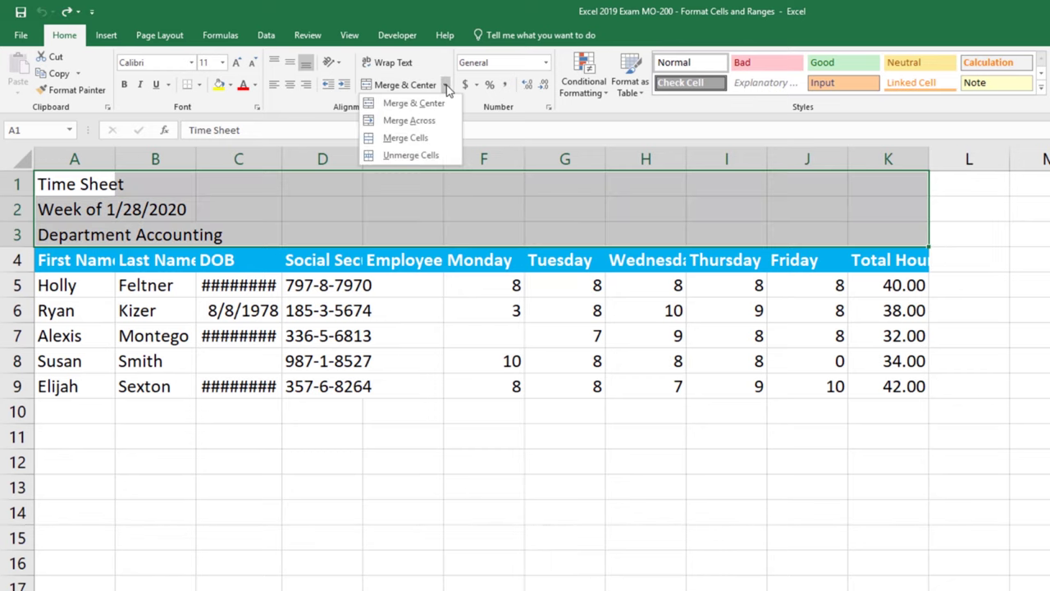
{"action": "left_click", "coordinate": [450, 145]}
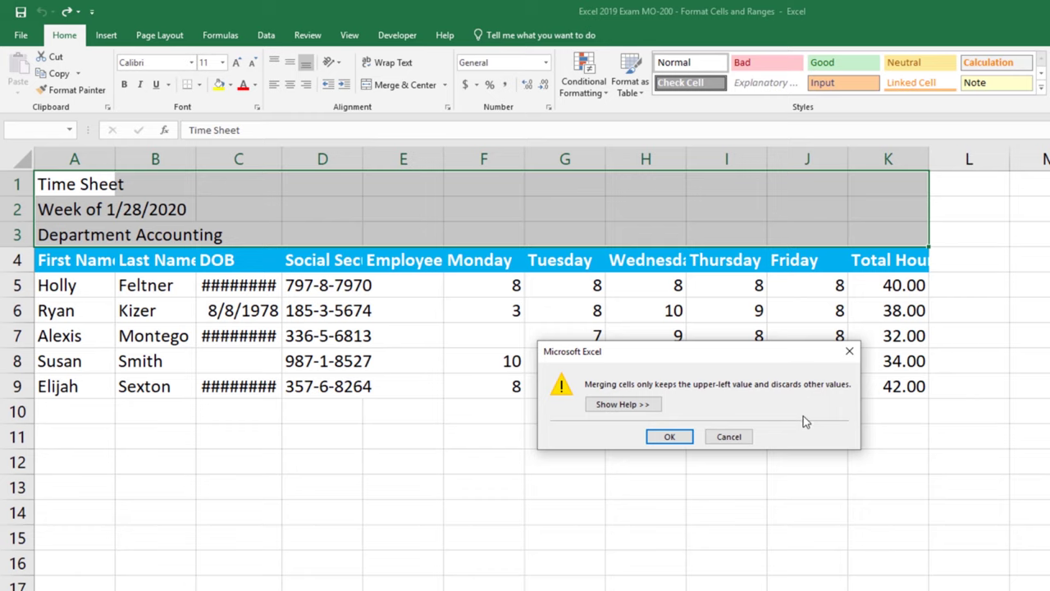
{"action": "left_click", "coordinate": [670, 437]}
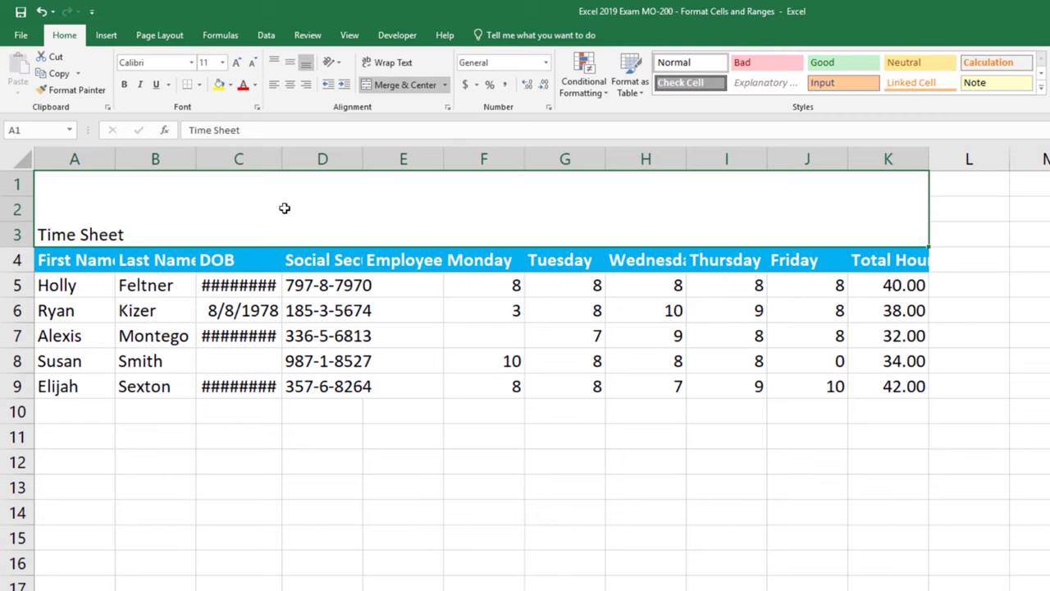
Step: Unmerge the title block and restore the 'Week of 1/28/2020' and 'Department Accounting' lines
{"action": "left_click", "coordinate": [446, 85]}
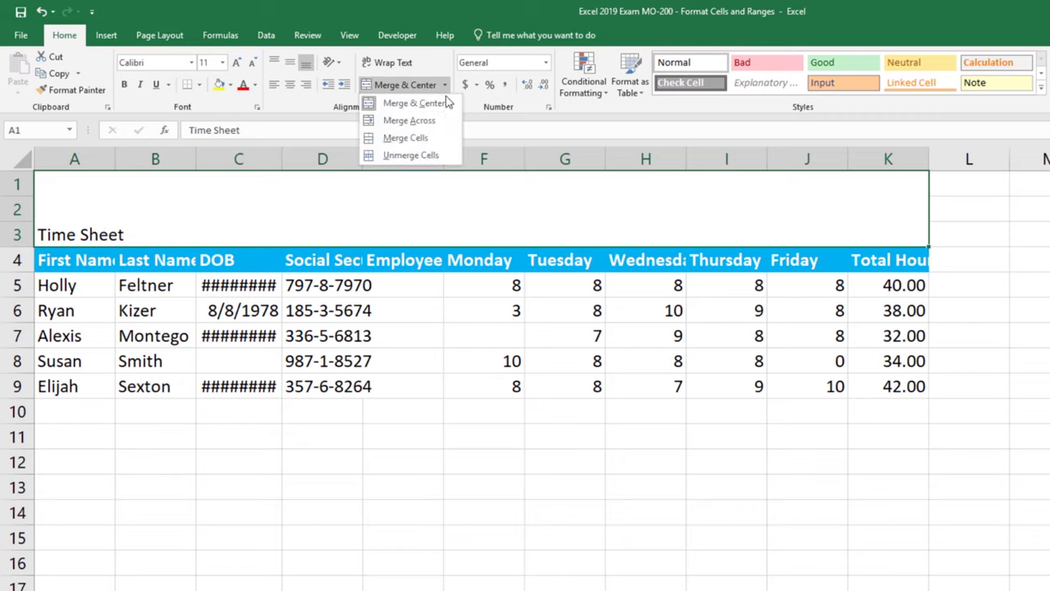
{"action": "left_click", "coordinate": [454, 156]}
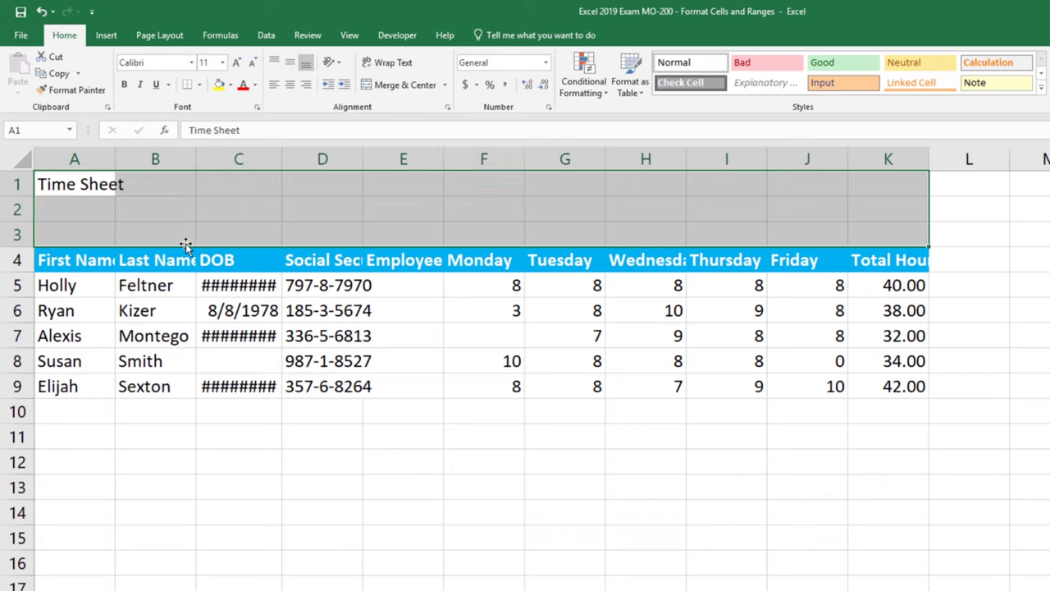
{"action": "key", "text": "ctrl+z"}
{"action": "key", "text": "ctrl+z"}
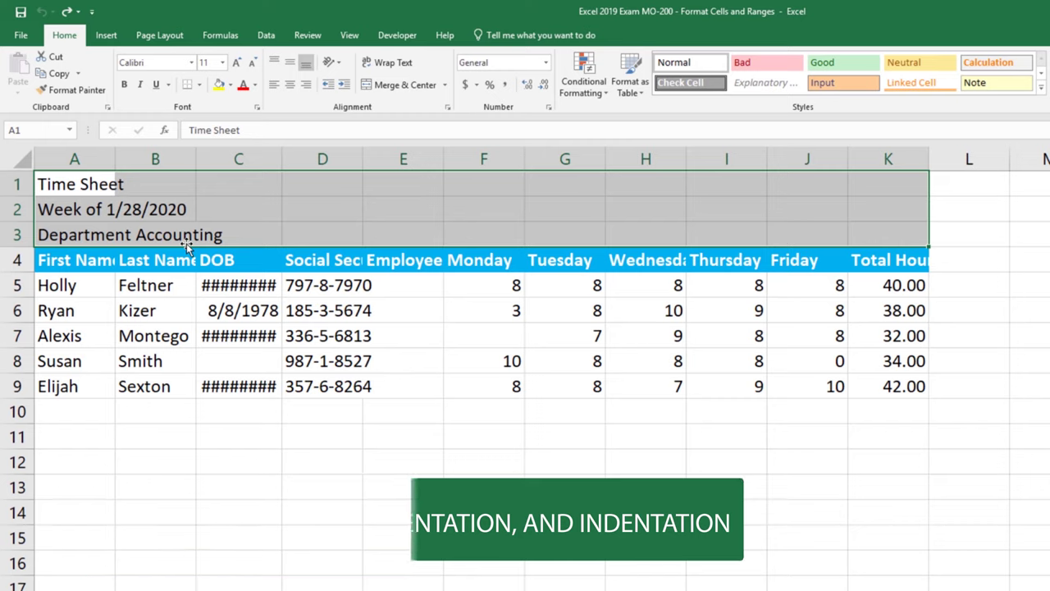
Step: Merge each title row across columns A–K and make row 1 taller
{"action": "left_click", "coordinate": [444, 85]}
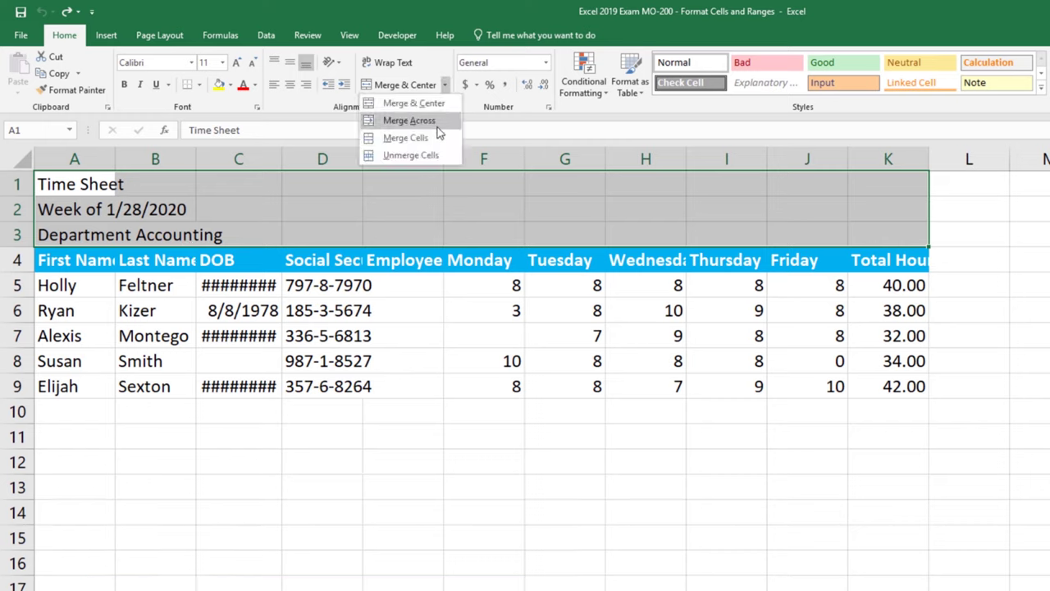
{"action": "left_click", "coordinate": [439, 123]}
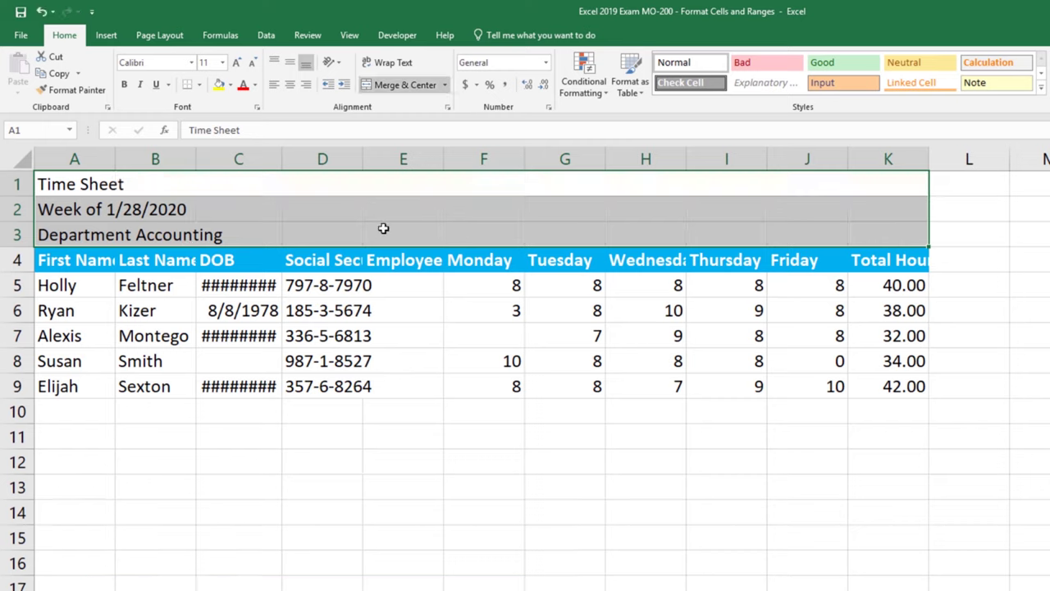
{"action": "left_click_drag", "start_coordinate": [19, 197], "coordinate": [19, 228]}
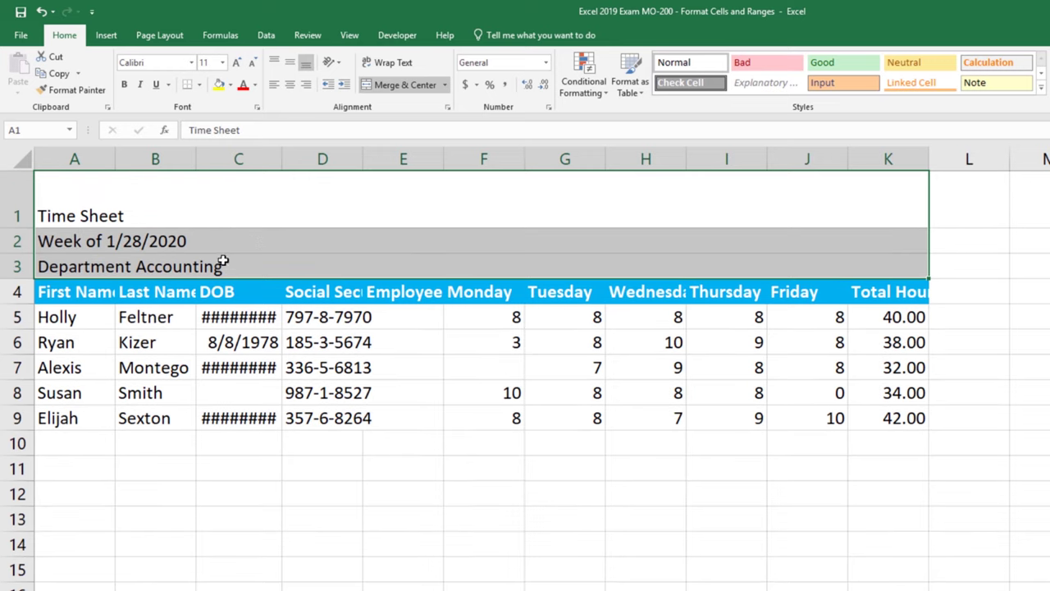
Step: Align the 'Time Sheet' title in merged A1 to the top right
{"action": "left_click", "coordinate": [264, 242]}
{"action": "left_click", "coordinate": [279, 209]}
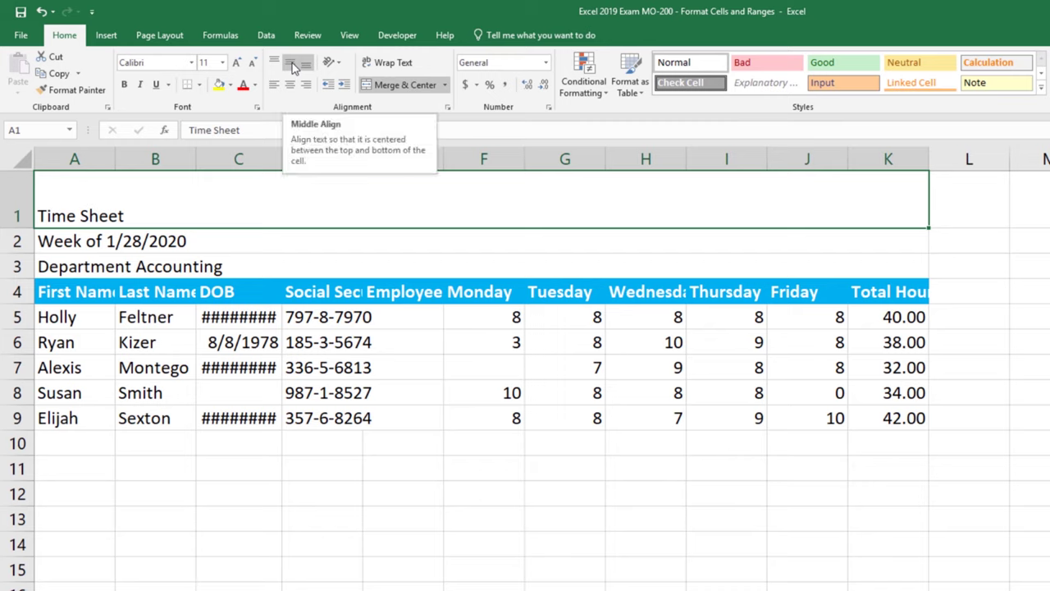
{"action": "left_click", "coordinate": [291, 65]}
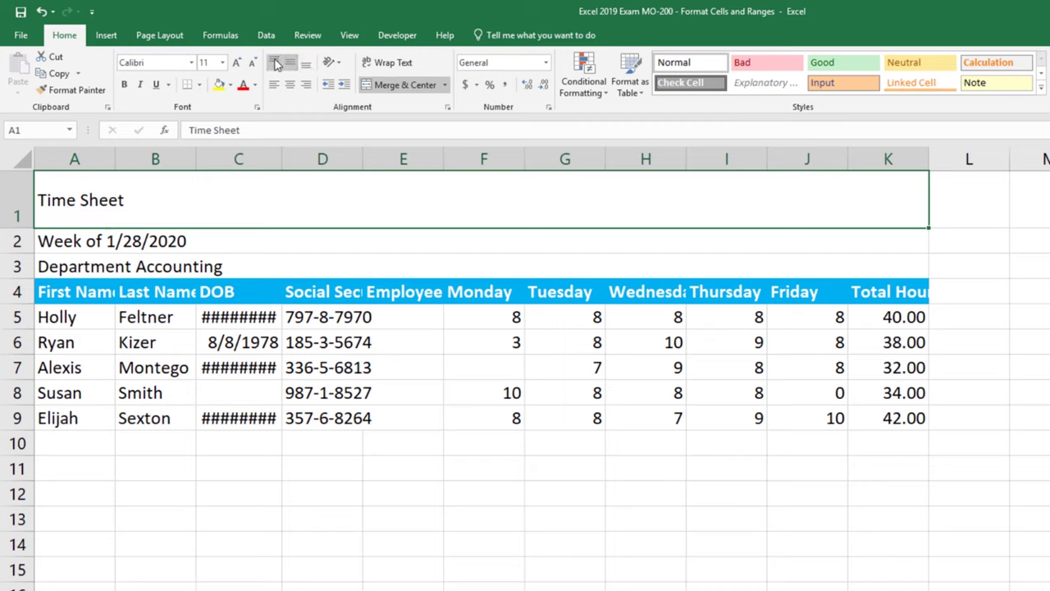
{"action": "left_click", "coordinate": [276, 65]}
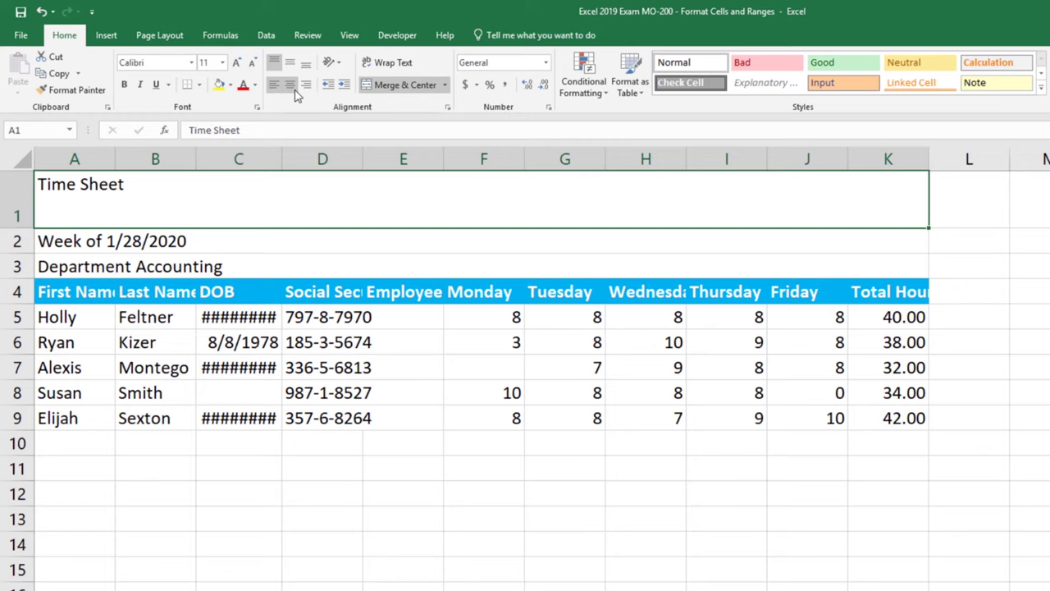
{"action": "left_click", "coordinate": [294, 89]}
{"action": "left_click", "coordinate": [307, 86]}
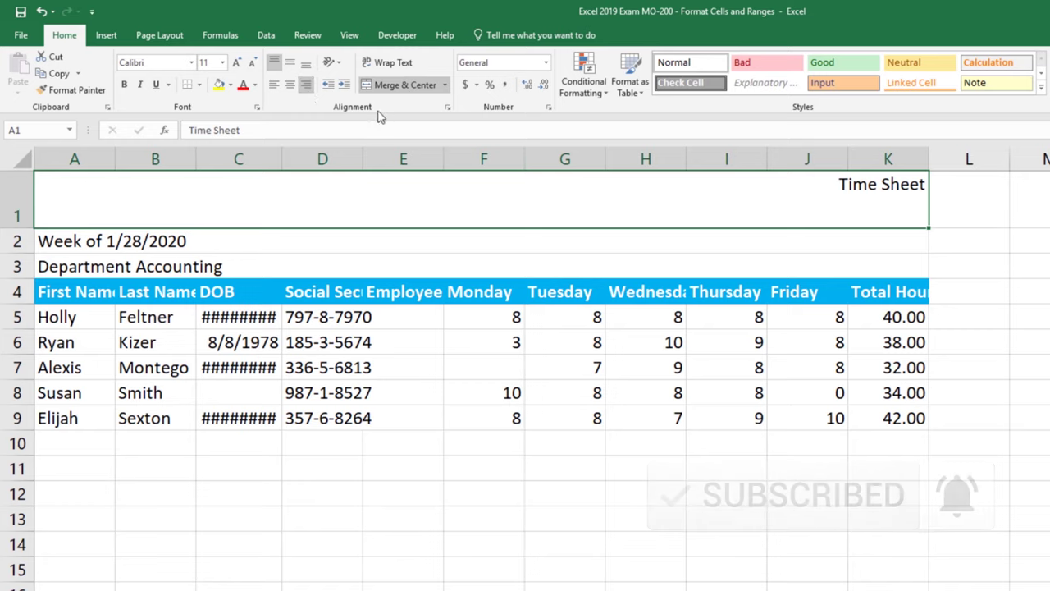
Step: In Format Cells, set the title's horizontal alignment to Left (Indent) with indent 1
{"action": "left_click", "coordinate": [340, 64]}
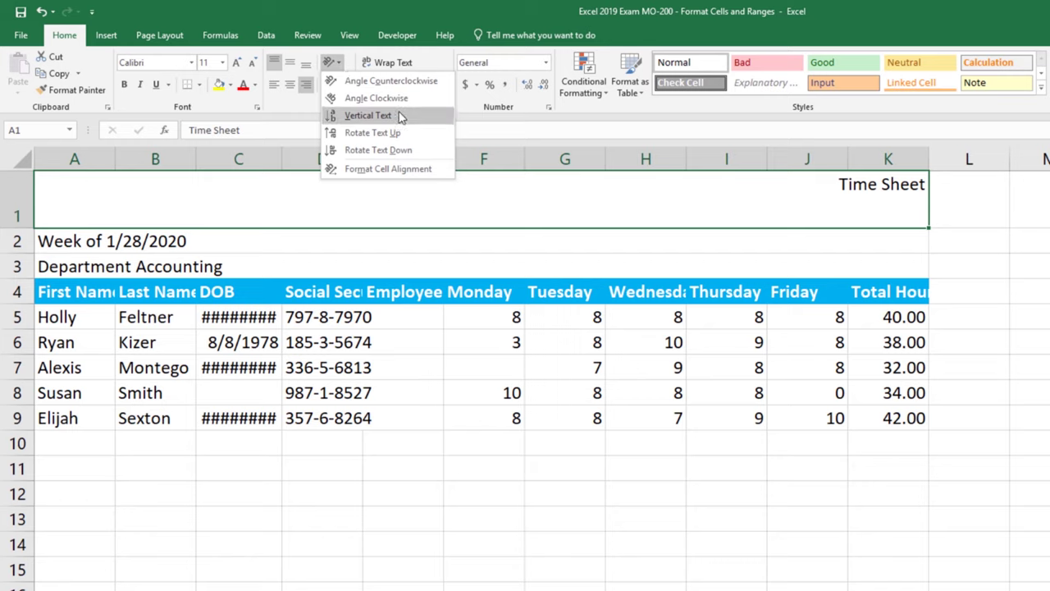
{"action": "left_click", "coordinate": [431, 170]}
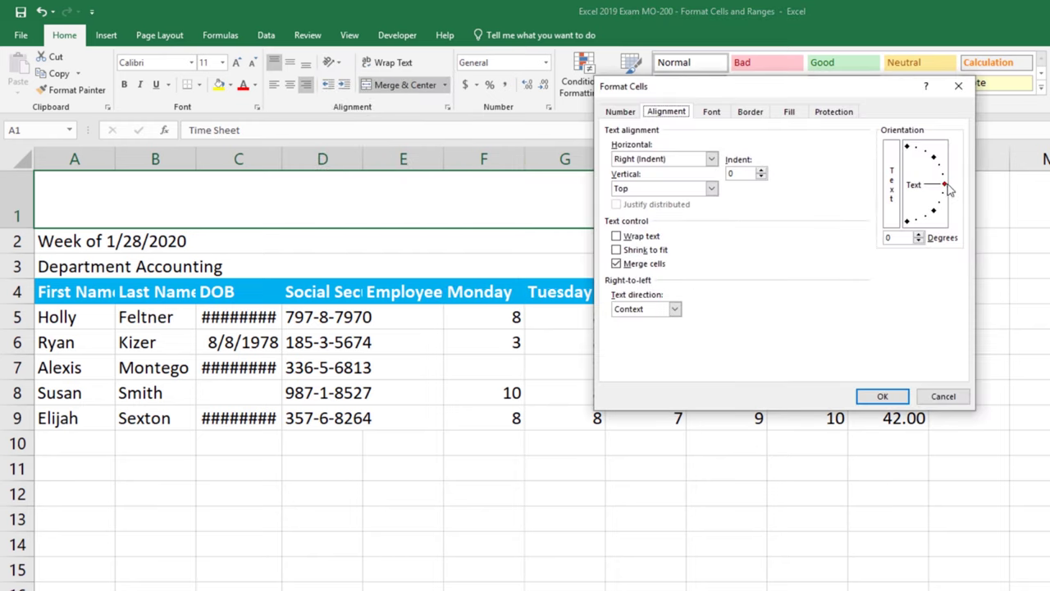
{"action": "mouse_move", "coordinate": [944, 184]}
{"action": "left_mouse_down"}
{"action": "mouse_move", "coordinate": [906, 148]}
{"action": "mouse_move", "coordinate": [947, 205]}
{"action": "mouse_move", "coordinate": [935, 223]}
{"action": "mouse_move", "coordinate": [923, 152]}
{"action": "mouse_move", "coordinate": [945, 189]}
{"action": "left_mouse_up"}
{"action": "left_click", "coordinate": [685, 162]}
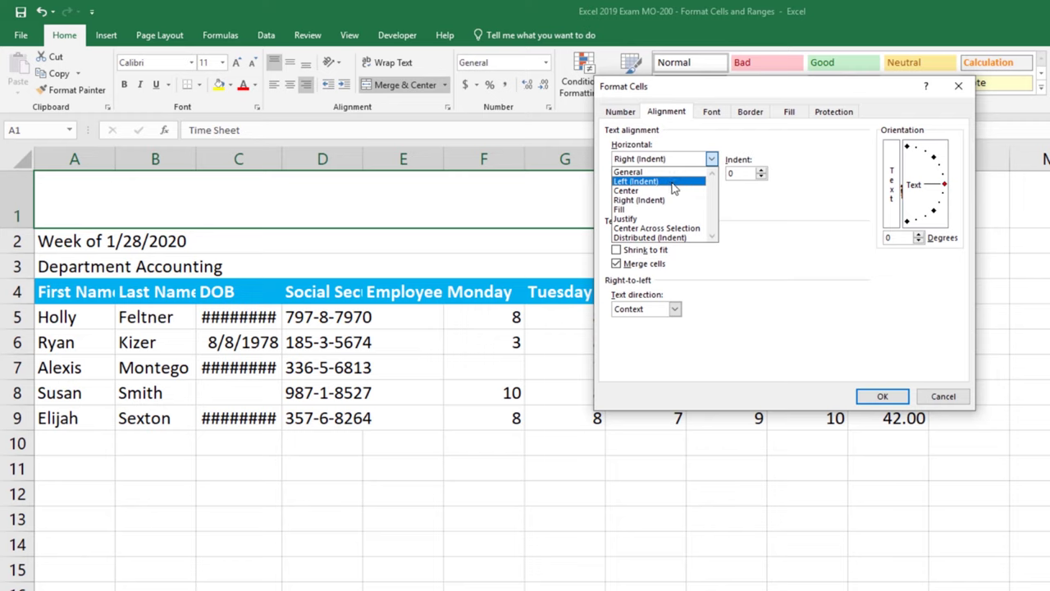
{"action": "left_click", "coordinate": [672, 182]}
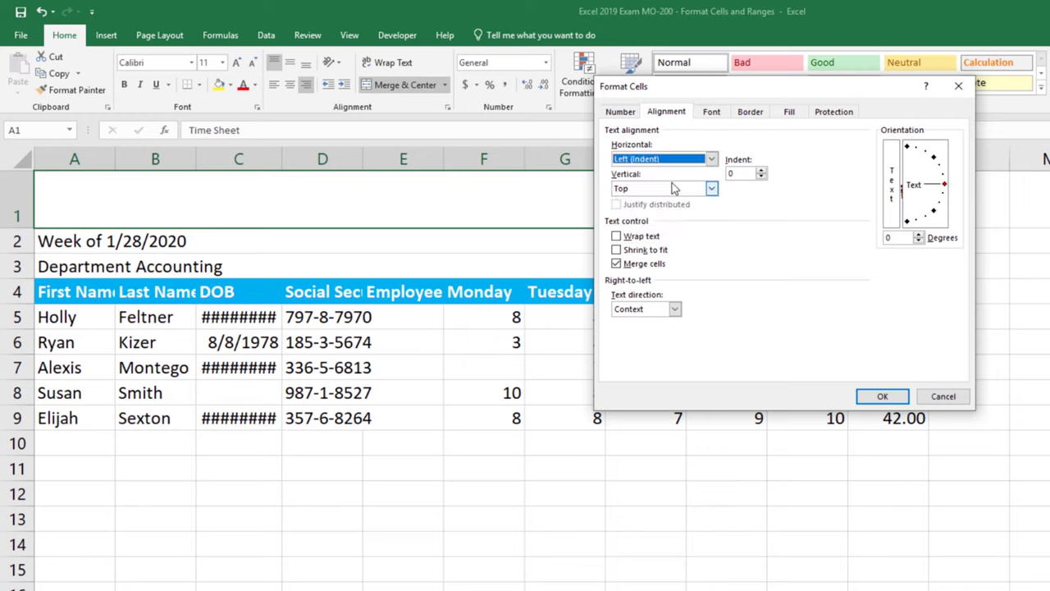
{"action": "left_click", "coordinate": [760, 172]}
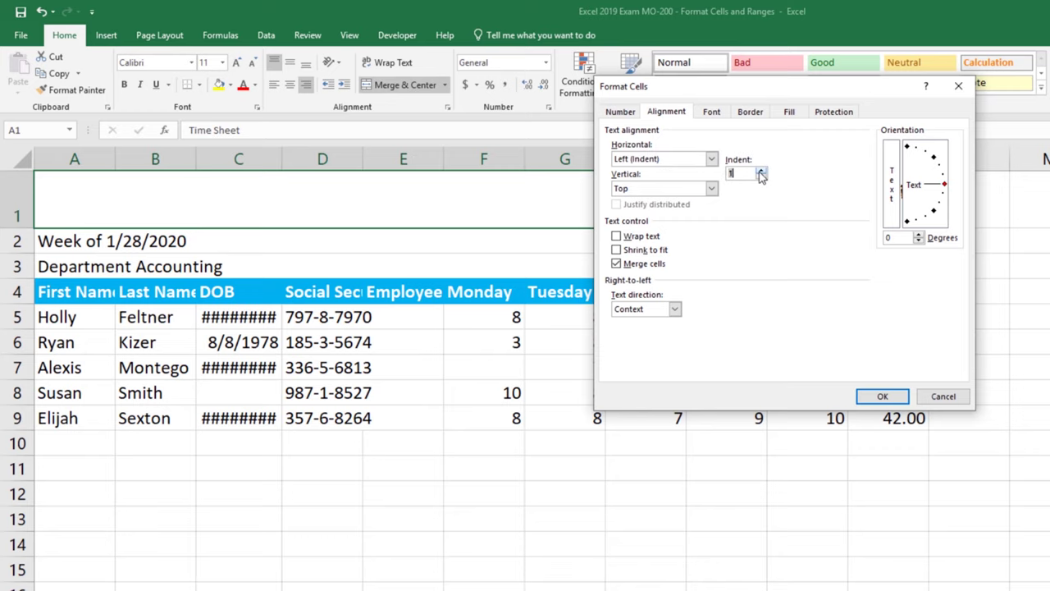
{"action": "left_click_drag", "start_coordinate": [825, 94], "coordinate": [837, 275]}
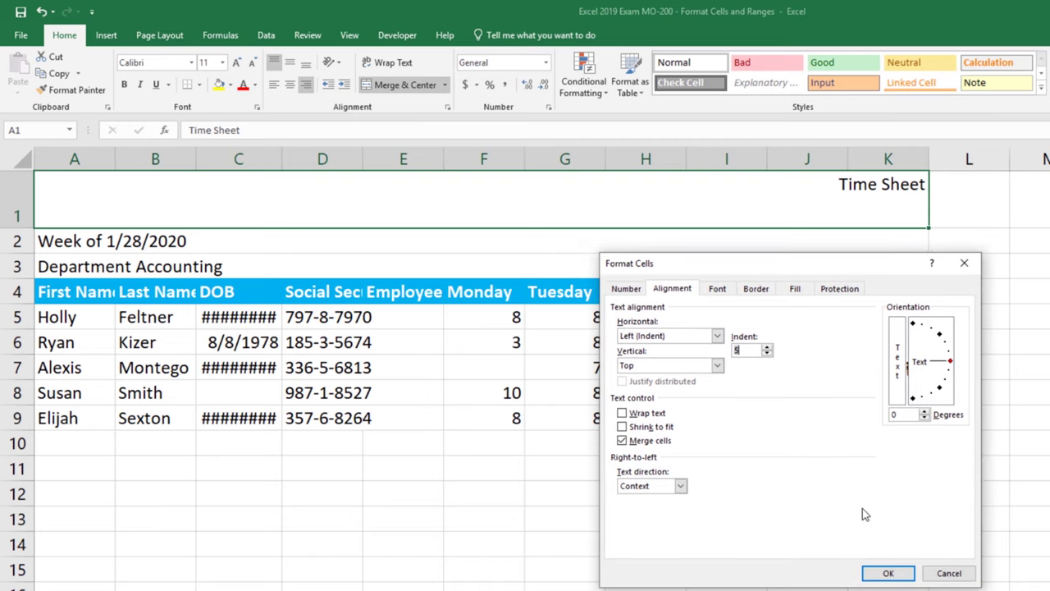
{"action": "left_click", "coordinate": [894, 573]}
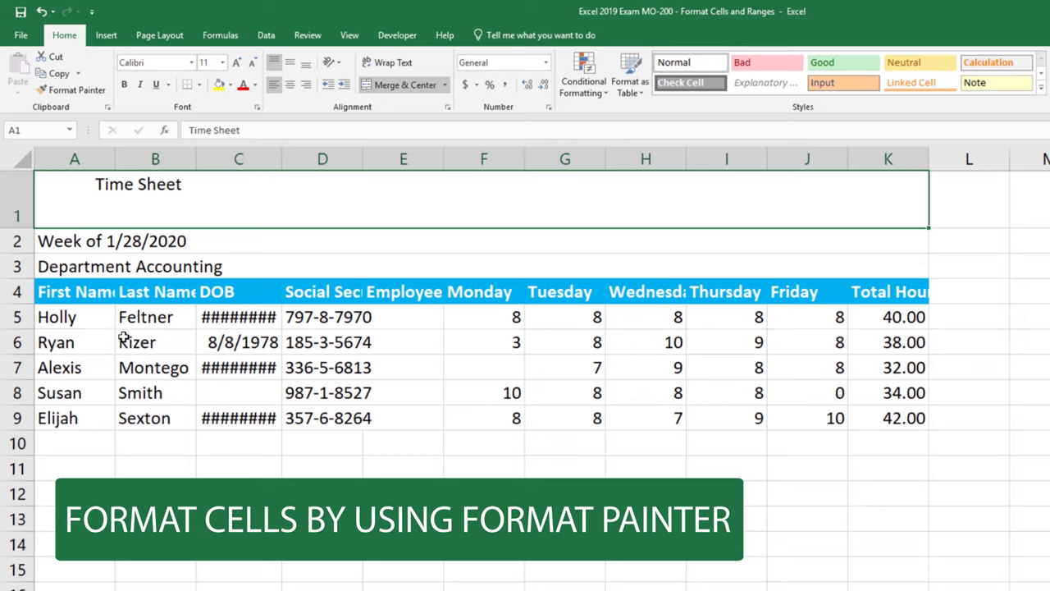
Step: Copy the First Name header's blue formatting to A6 (Ryan), B8 (Smith) and D7 with Format Painter
{"action": "left_click", "coordinate": [92, 299]}
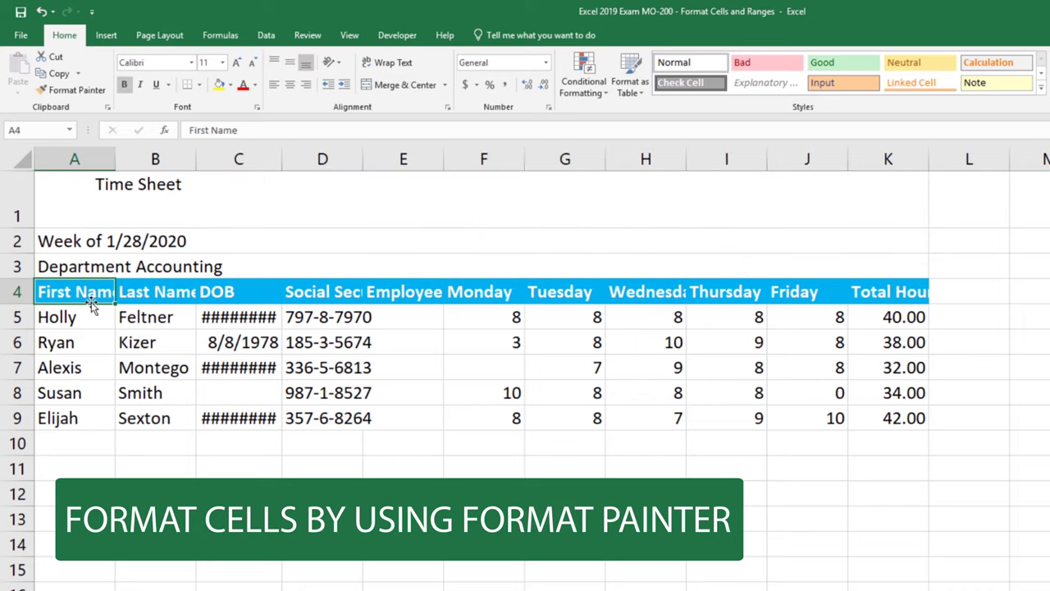
{"action": "left_click", "coordinate": [76, 90]}
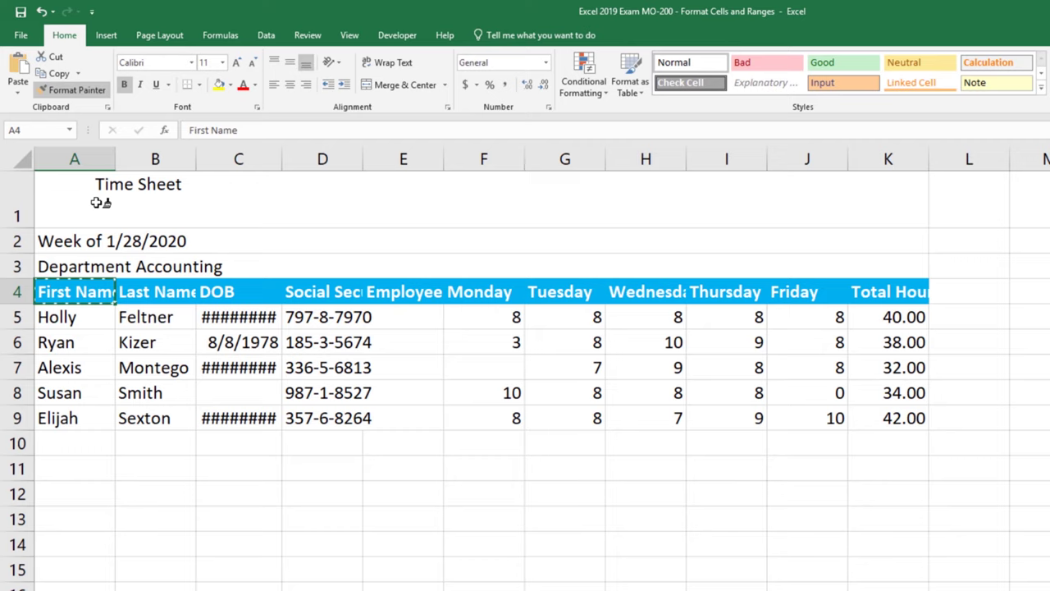
{"action": "left_click", "coordinate": [72, 344]}
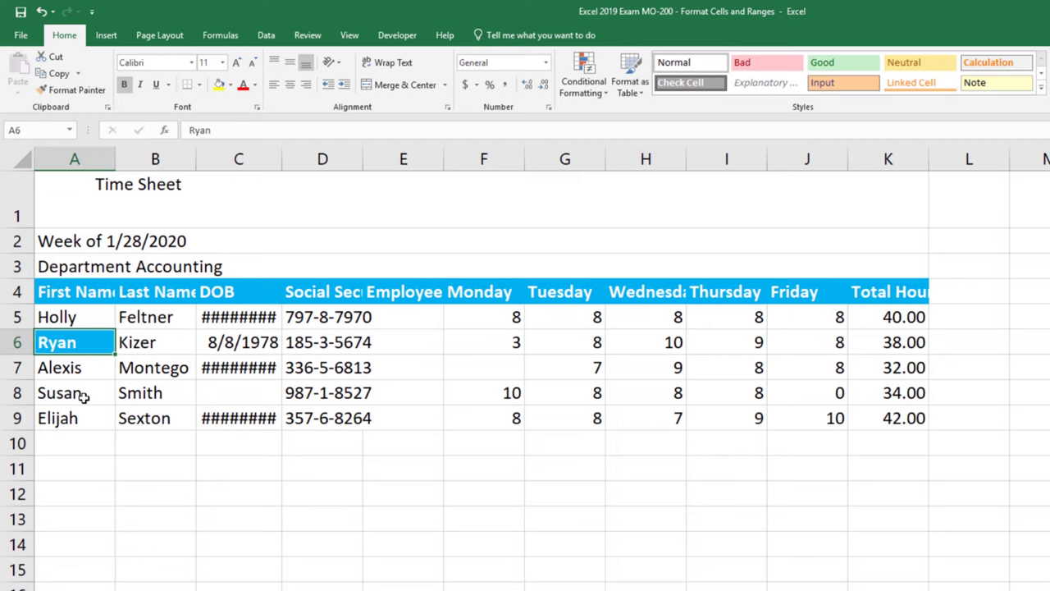
{"action": "left_click", "coordinate": [100, 92]}
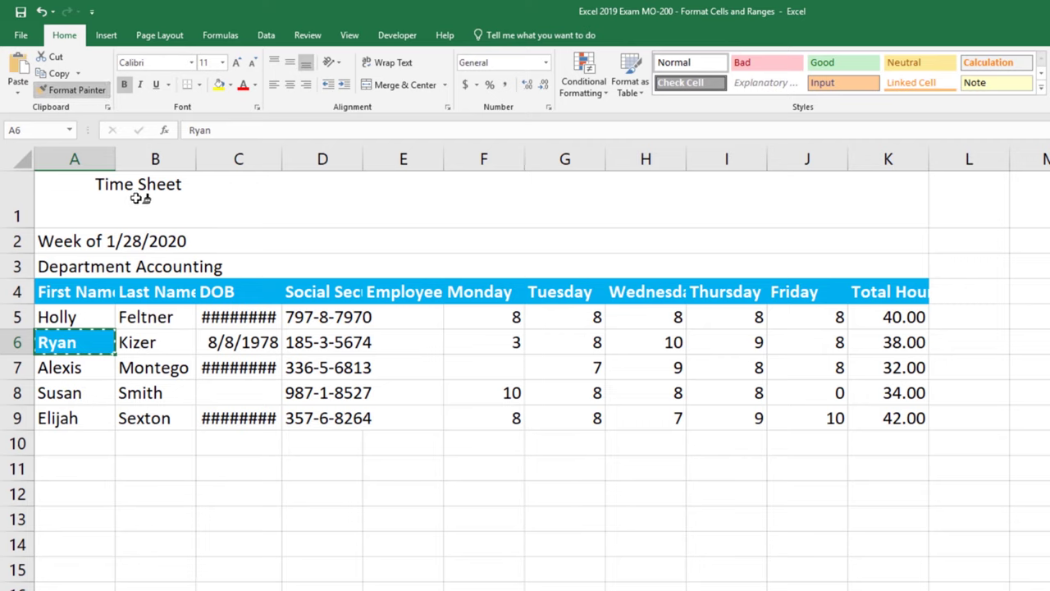
{"action": "left_click", "coordinate": [137, 394]}
{"action": "left_click", "coordinate": [332, 369]}
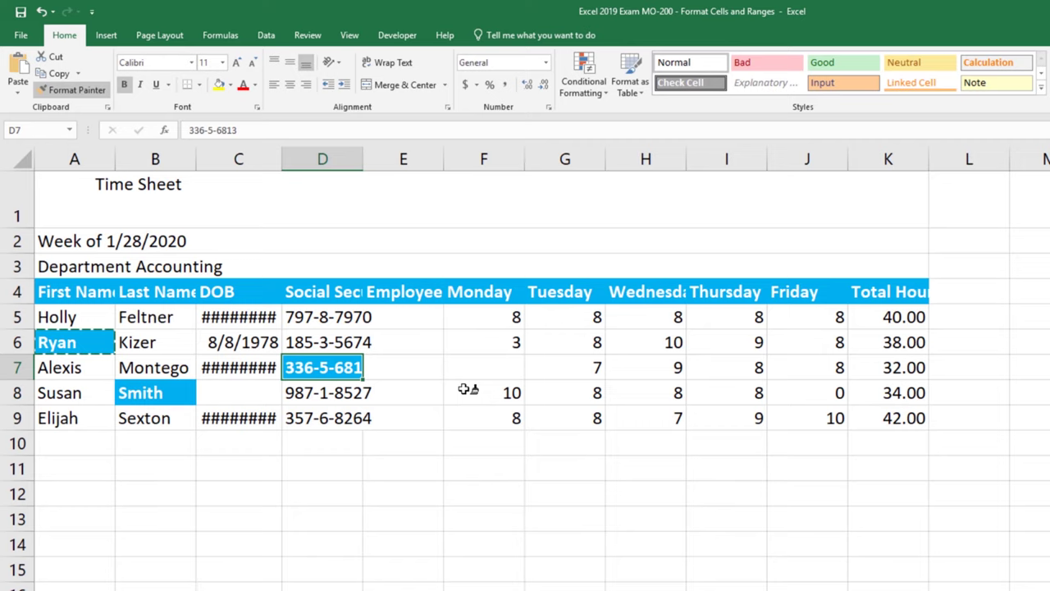
{"action": "key", "text": "Escape"}
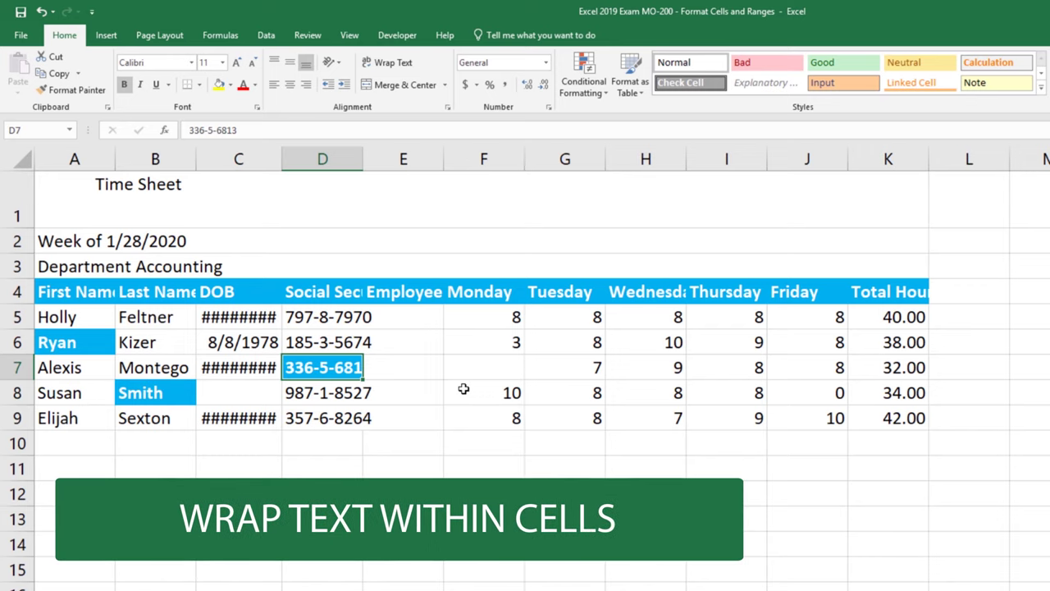
Step: Wrap text in row 4 so headings like 'Social Security Number' show in full
{"action": "left_click", "coordinate": [18, 292]}
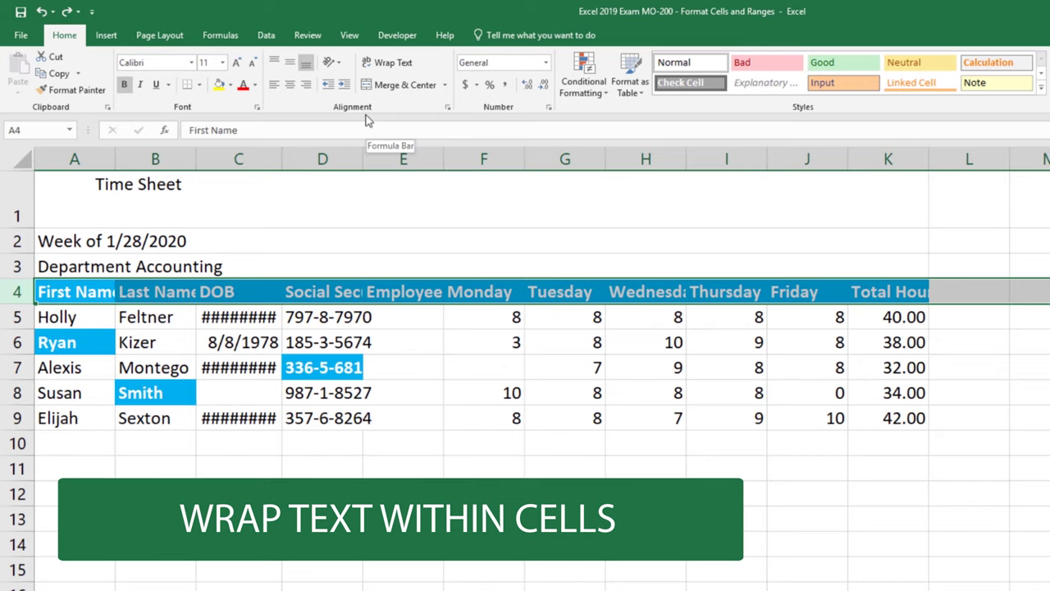
{"action": "left_click", "coordinate": [397, 64]}
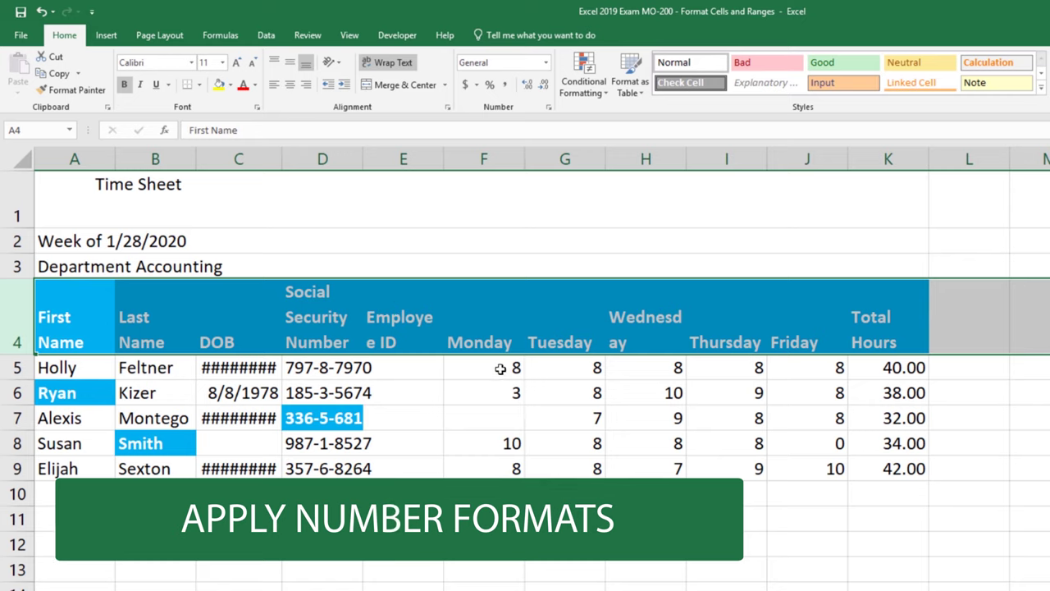
Step: Format the hours in F5:J9 as Number with one decimal place
{"action": "left_click_drag", "start_coordinate": [500, 370], "coordinate": [825, 476]}
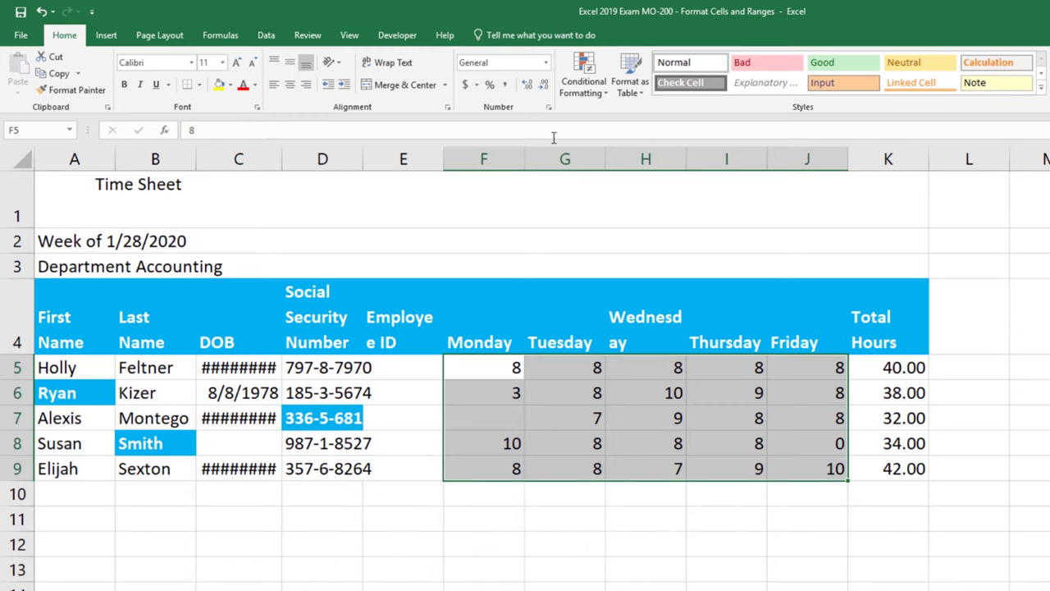
{"action": "left_click", "coordinate": [546, 62]}
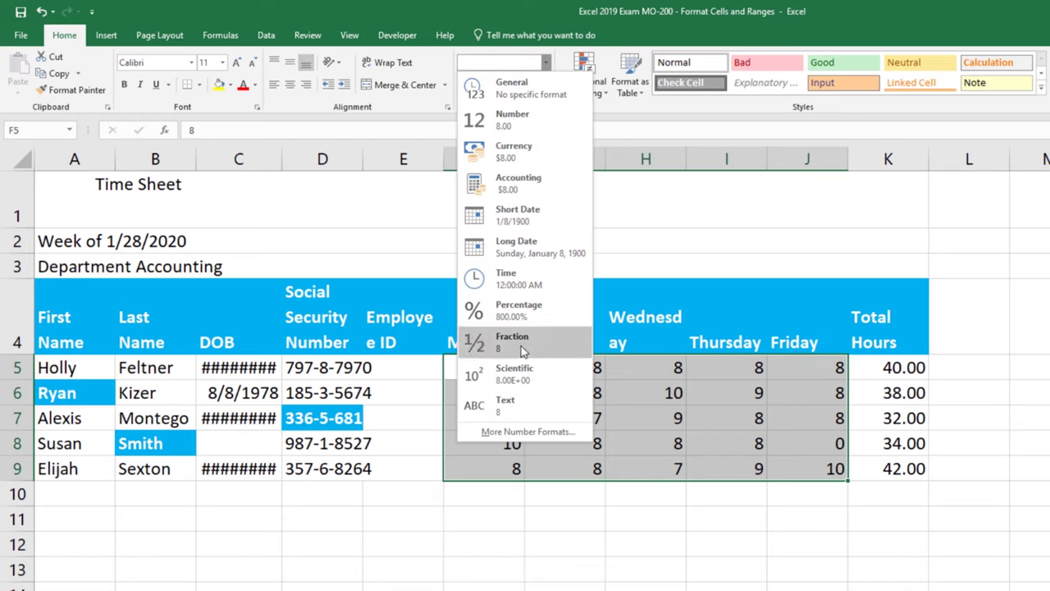
{"action": "left_click", "coordinate": [483, 90]}
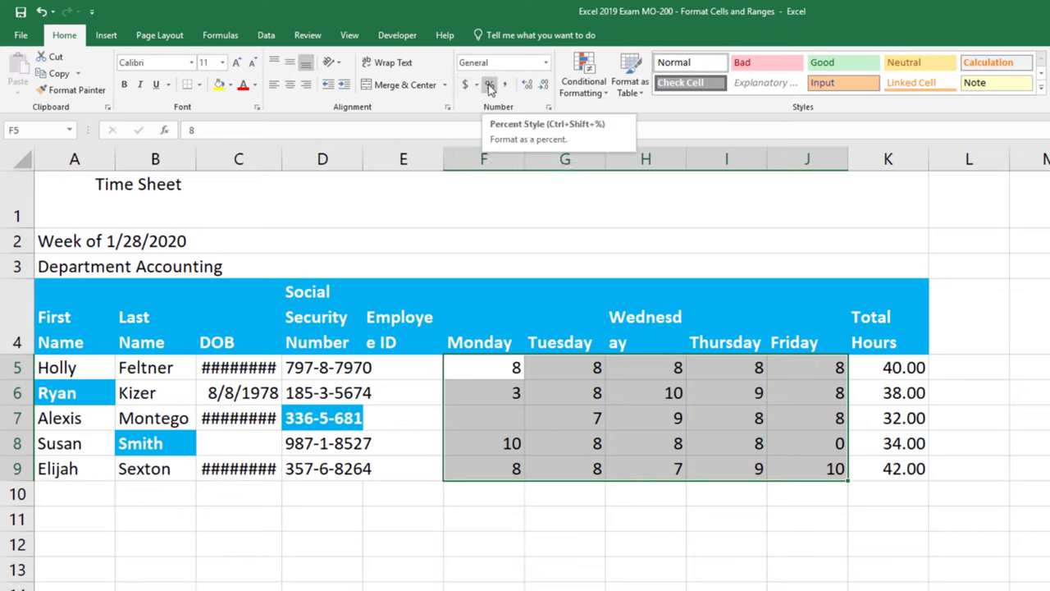
{"action": "left_click", "coordinate": [527, 85]}
{"action": "left_click", "coordinate": [527, 84]}
{"action": "left_click", "coordinate": [526, 85]}
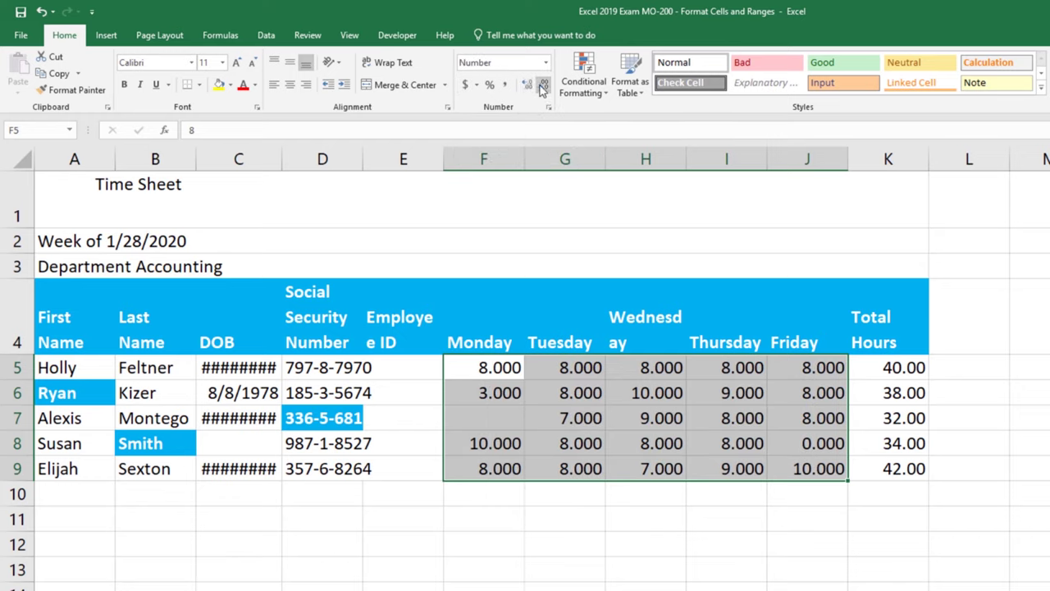
{"action": "left_click", "coordinate": [542, 87]}
{"action": "left_click", "coordinate": [542, 87]}
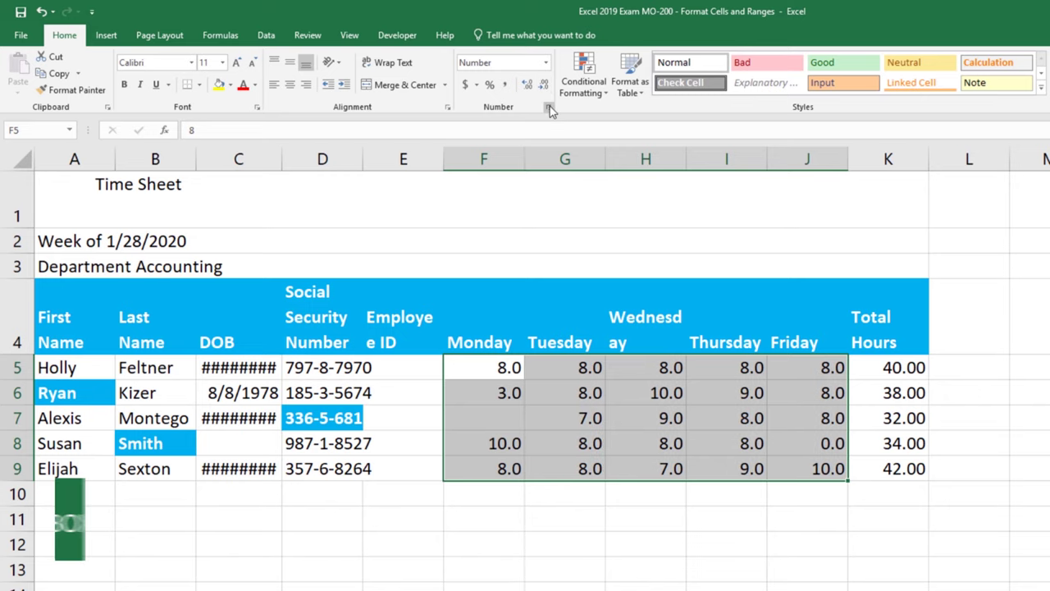
{"action": "left_click", "coordinate": [548, 107]}
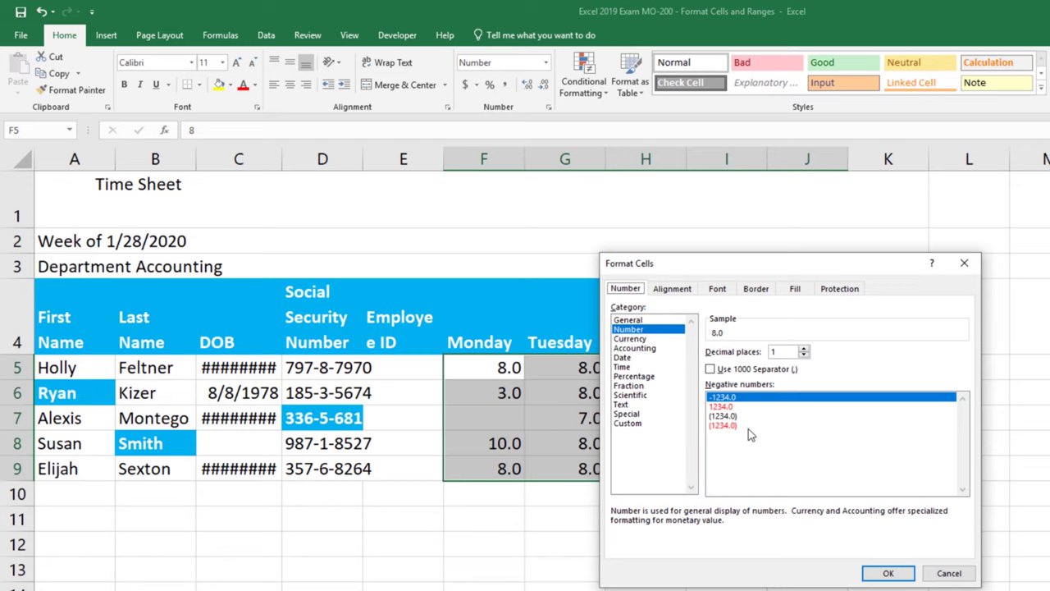
{"action": "left_click", "coordinate": [644, 359]}
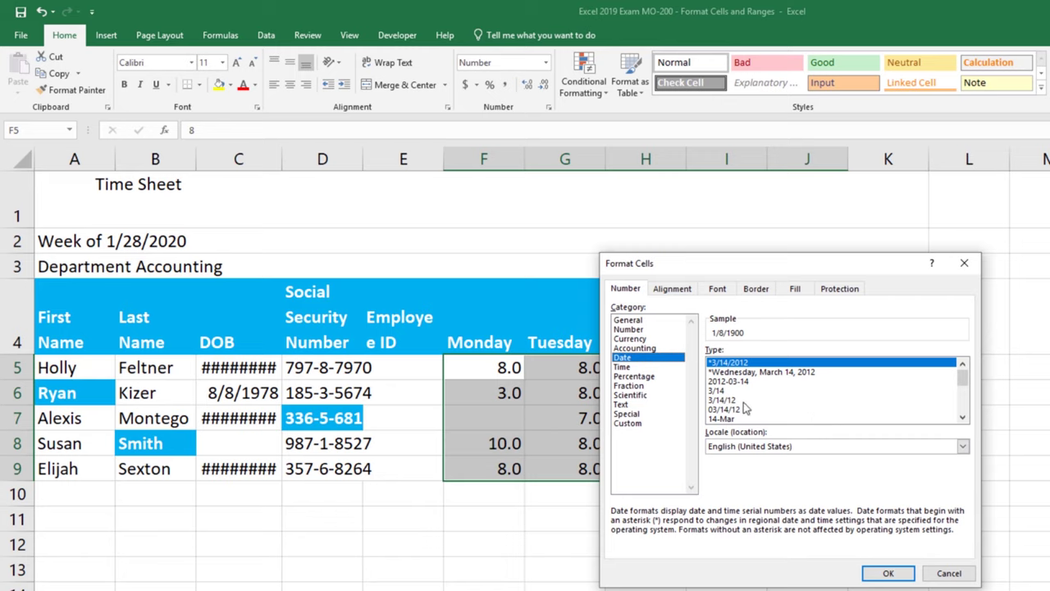
{"action": "mouse_move", "coordinate": [963, 379]}
{"action": "left_mouse_down"}
{"action": "mouse_move", "coordinate": [970, 420]}
{"action": "mouse_move", "coordinate": [964, 365]}
{"action": "left_mouse_up"}
{"action": "left_click", "coordinate": [947, 573]}
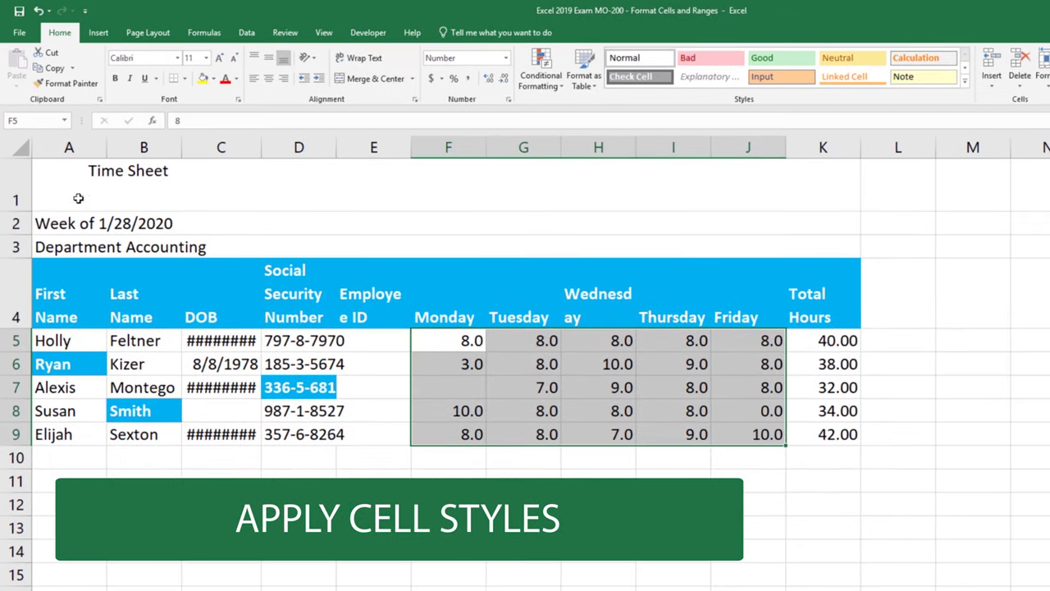
Step: Apply the Heading 2 cell style to the 'Week of 1/28/2020' row
{"action": "left_click", "coordinate": [70, 223]}
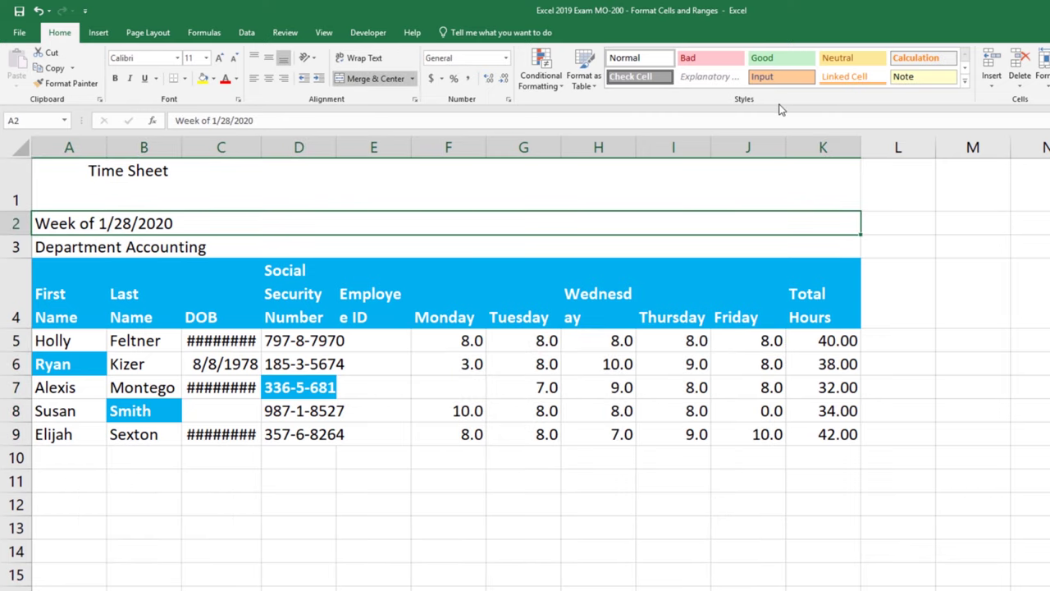
{"action": "left_click", "coordinate": [967, 79]}
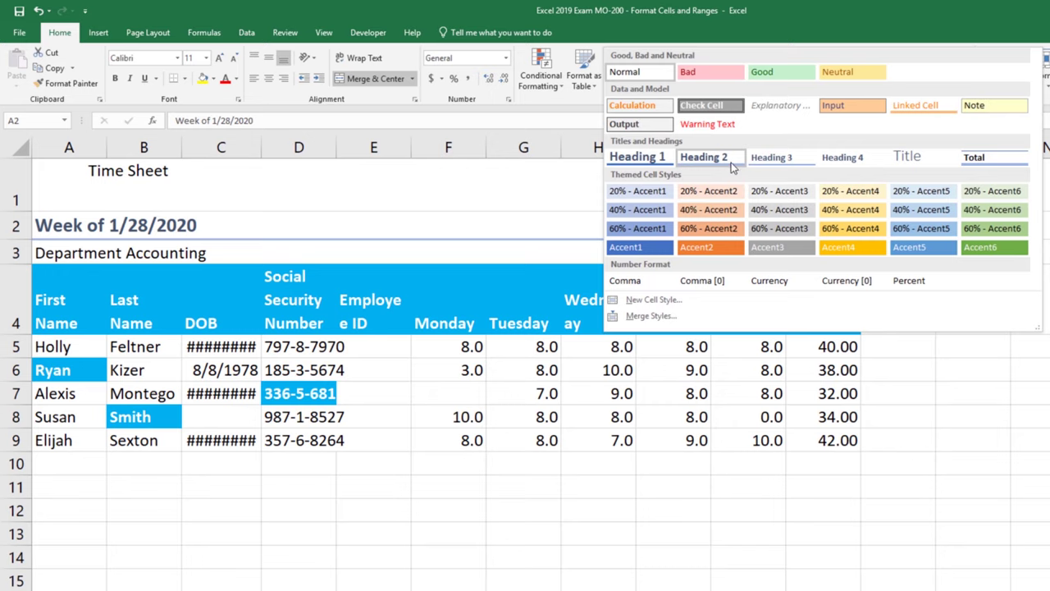
{"action": "left_click", "coordinate": [731, 163]}
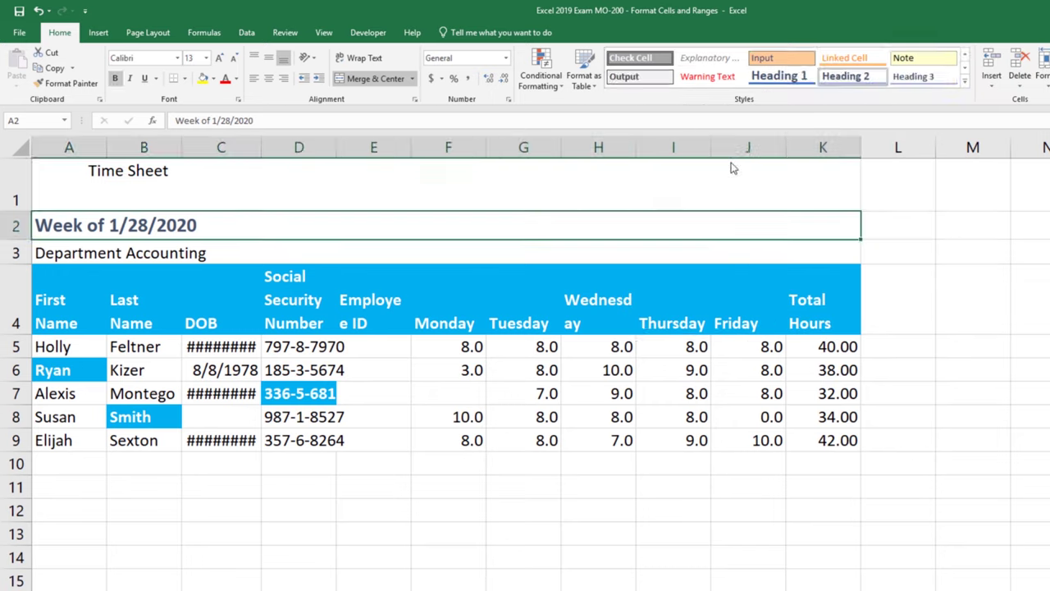
{"action": "left_click", "coordinate": [673, 346]}
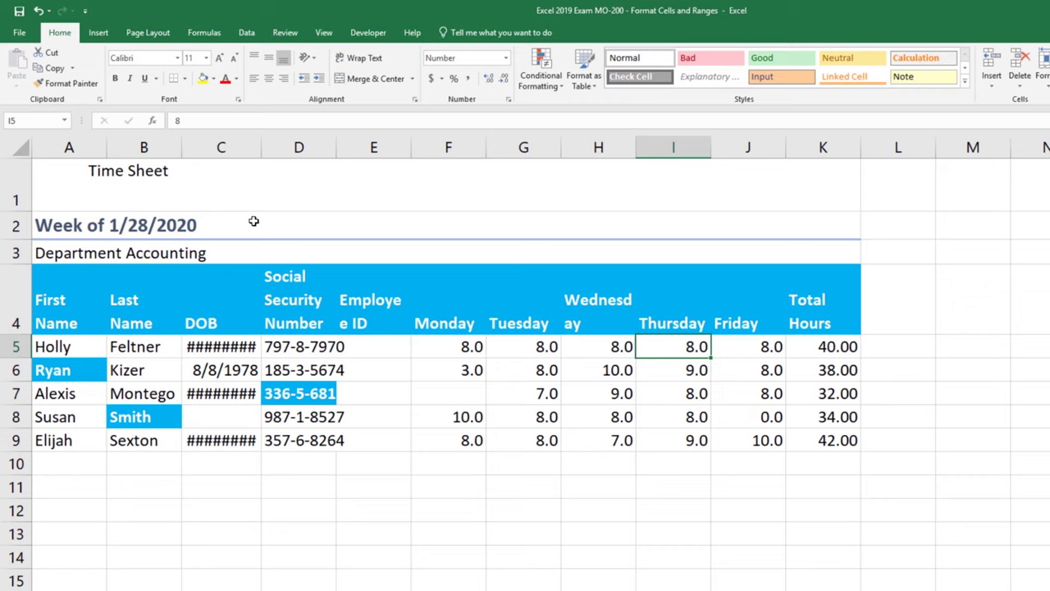
Step: Apply the Accent5 cell style to the 'Department Accounting' row
{"action": "left_click", "coordinate": [183, 256]}
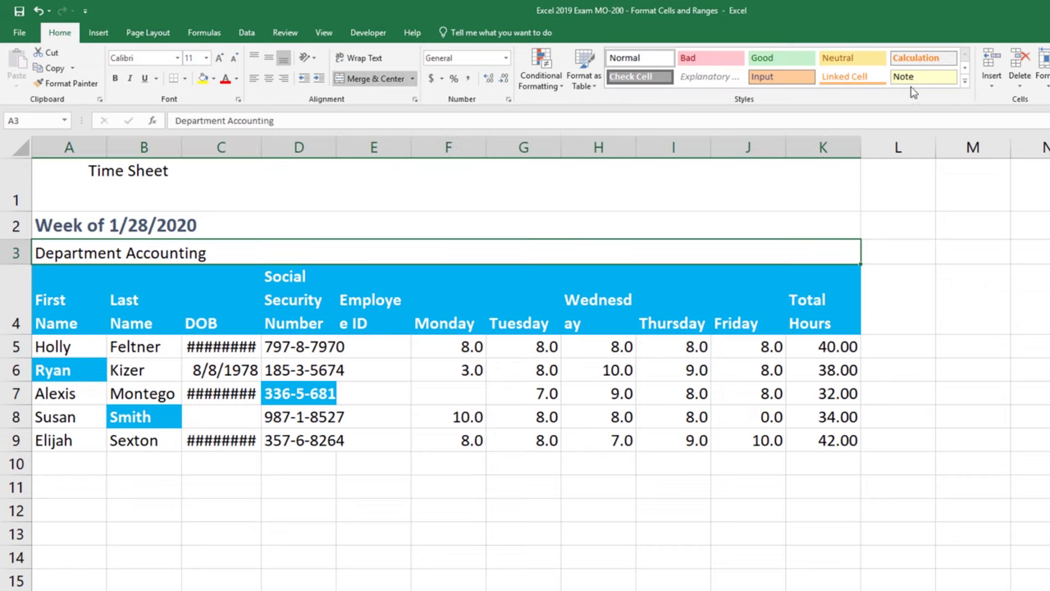
{"action": "left_click", "coordinate": [965, 79]}
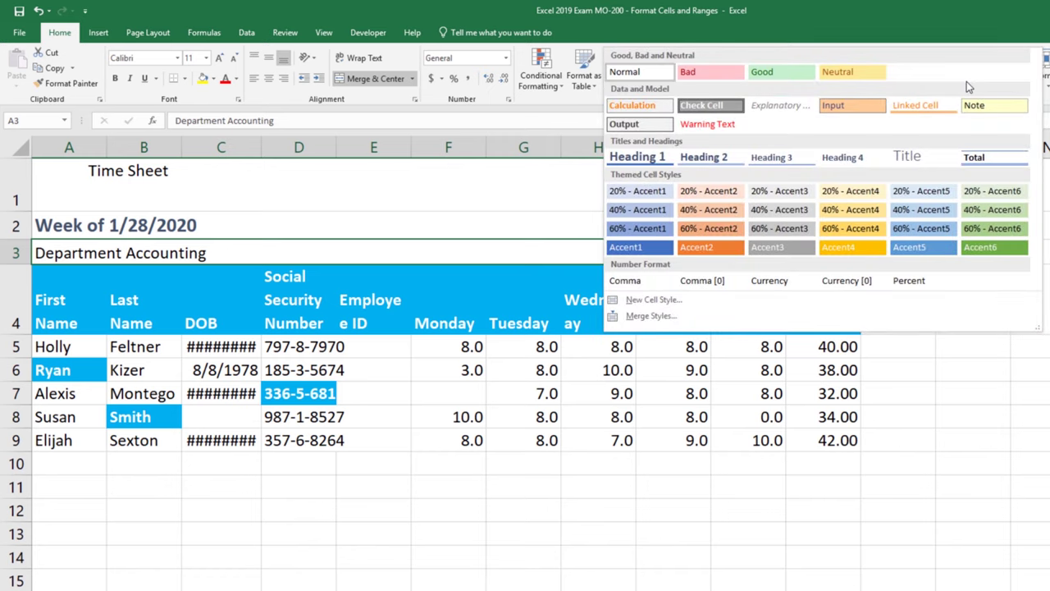
{"action": "left_click", "coordinate": [925, 248]}
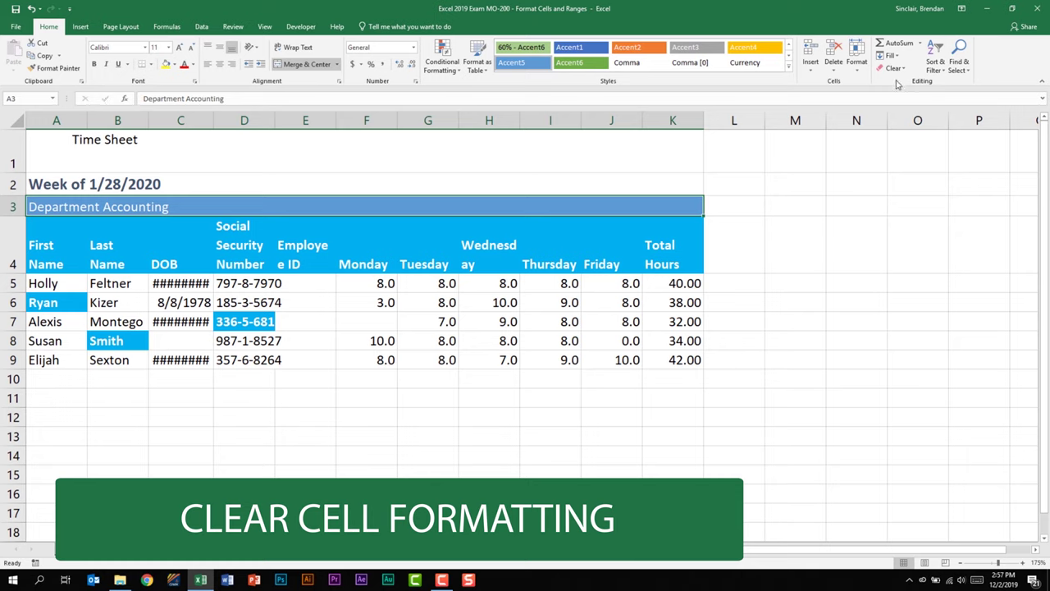
Step: Clear the formats from the 'Department Accounting' row 3
{"action": "left_click", "coordinate": [904, 69]}
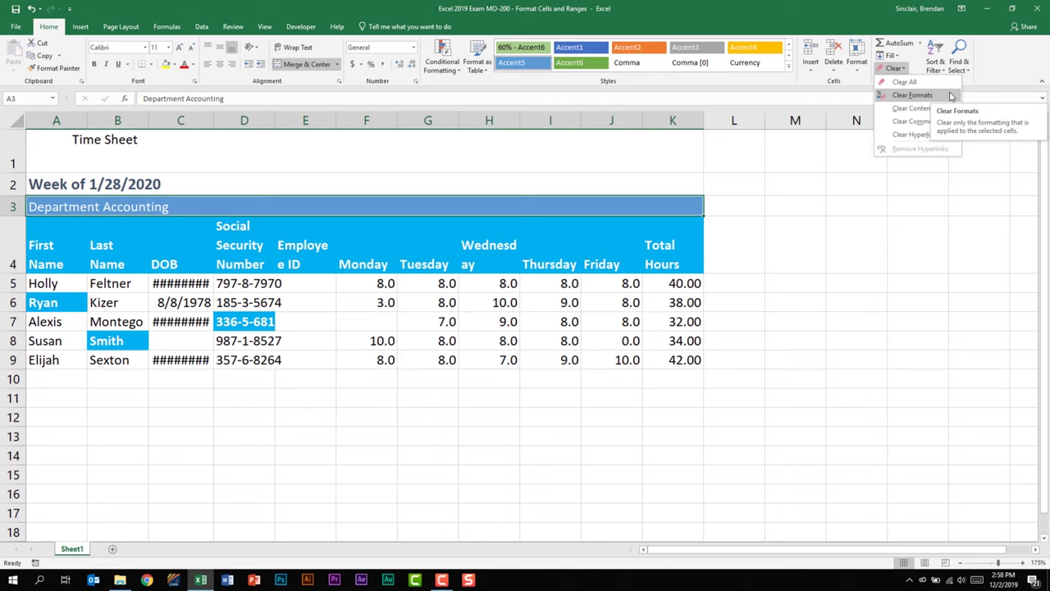
{"action": "left_click", "coordinate": [951, 96]}
{"action": "left_click", "coordinate": [63, 201]}
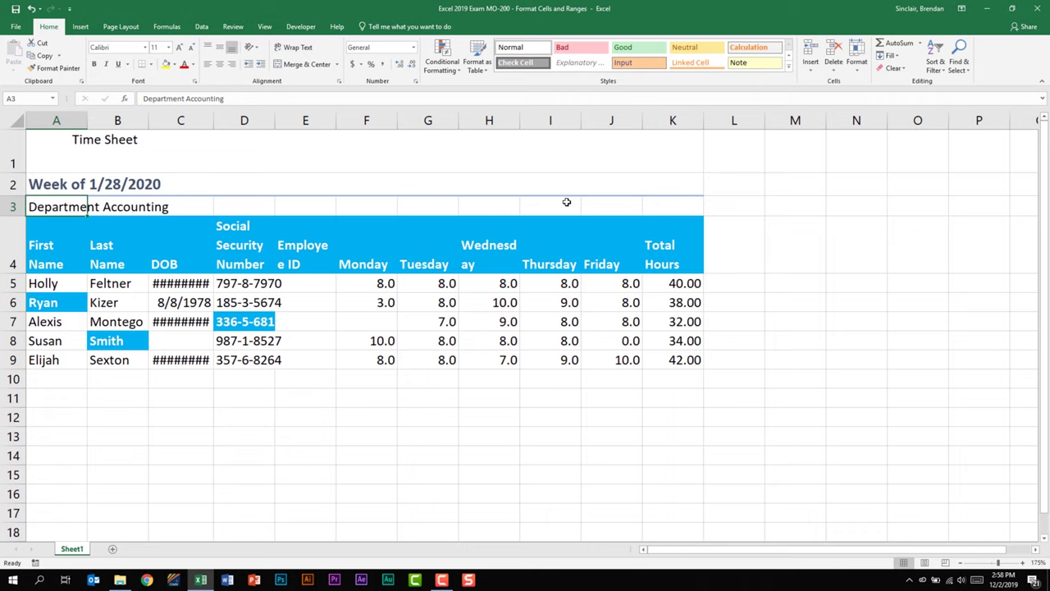
Step: Clear all contents and formatting from D7, then enter a new Social Security number there
{"action": "left_click", "coordinate": [244, 324]}
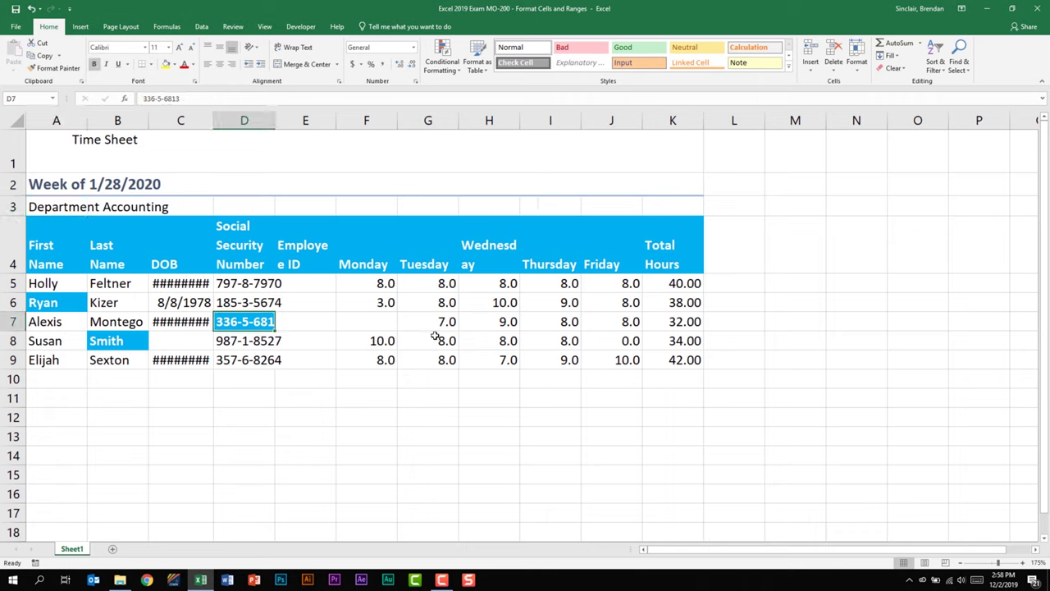
{"action": "left_click", "coordinate": [895, 68]}
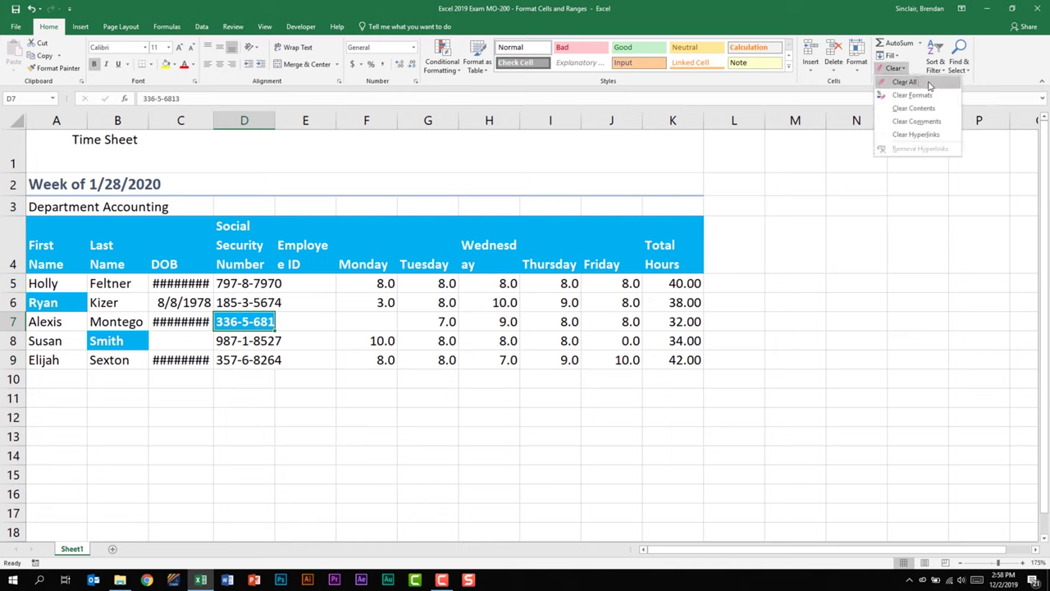
{"action": "left_click", "coordinate": [905, 82]}
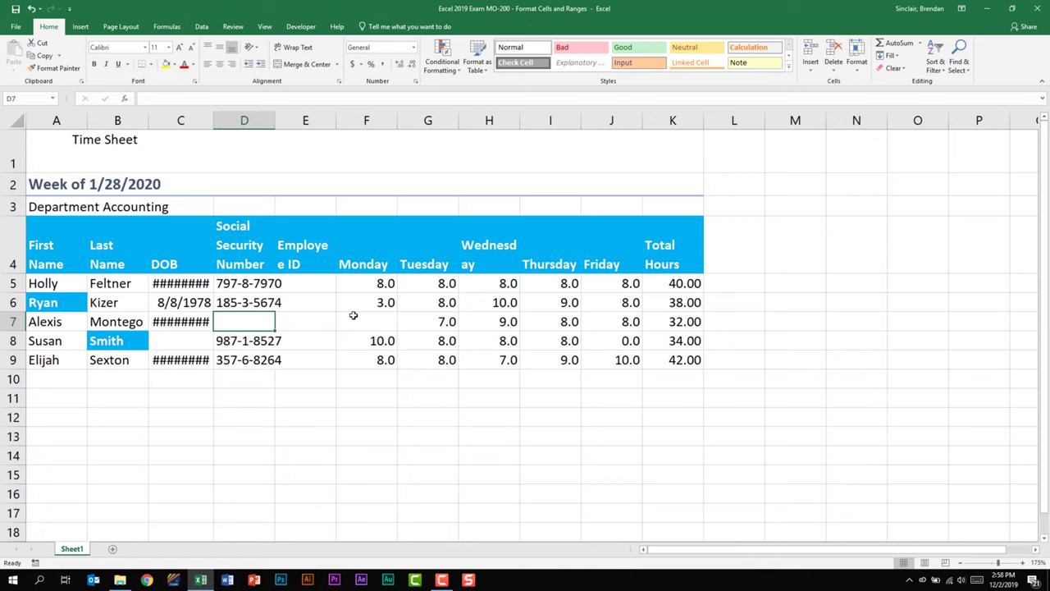
{"action": "type", "text": "654654"}
{"action": "key", "text": "Return"}
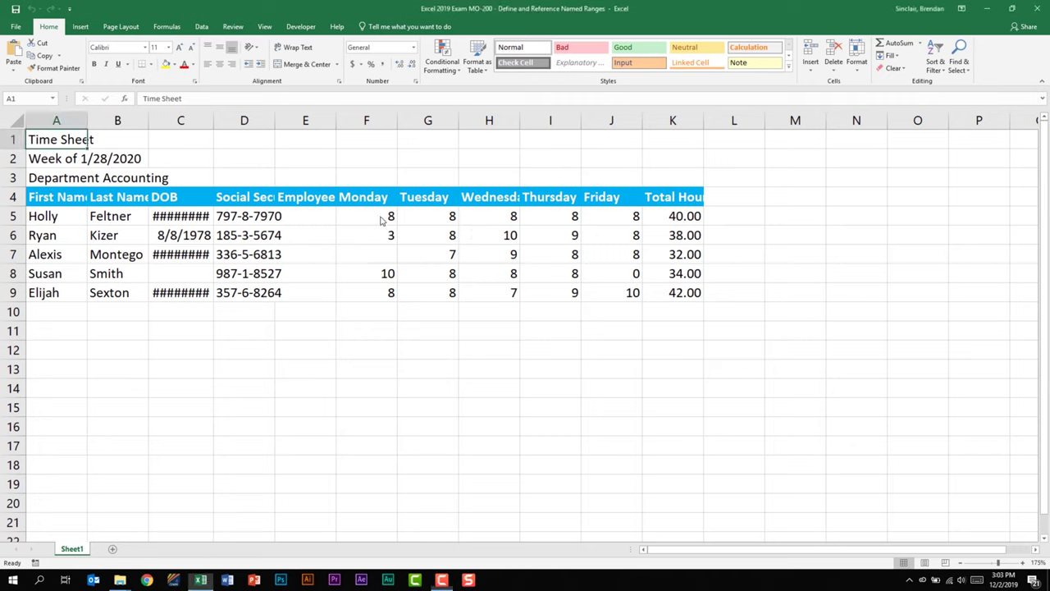
Step: Define a Workbook-scoped name Monday referring to F5:F9 in the Name Manager
{"action": "left_click_drag", "start_coordinate": [373, 216], "coordinate": [372, 292]}
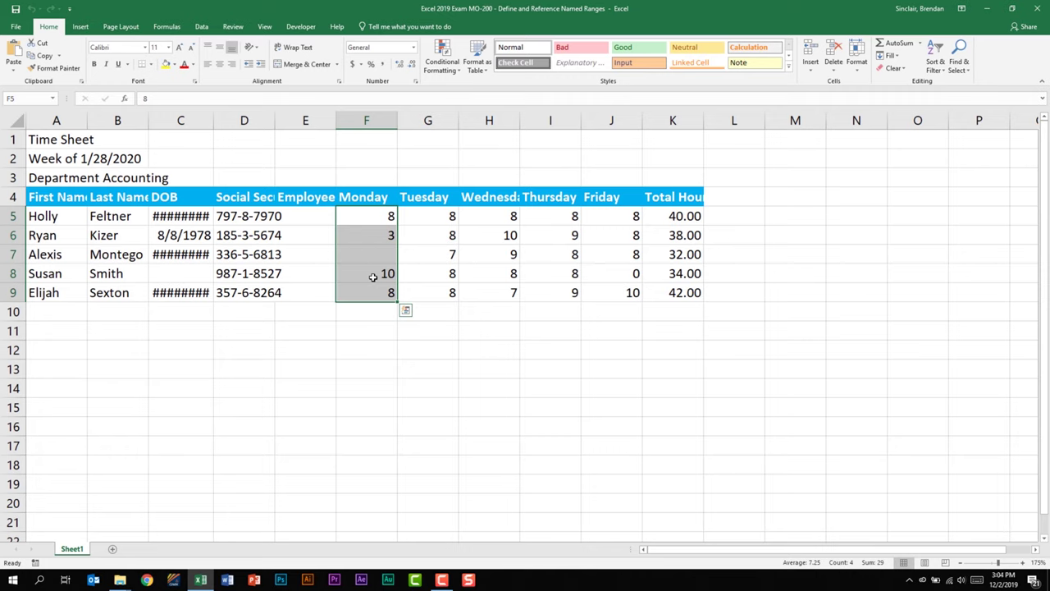
{"action": "left_click", "coordinate": [166, 26]}
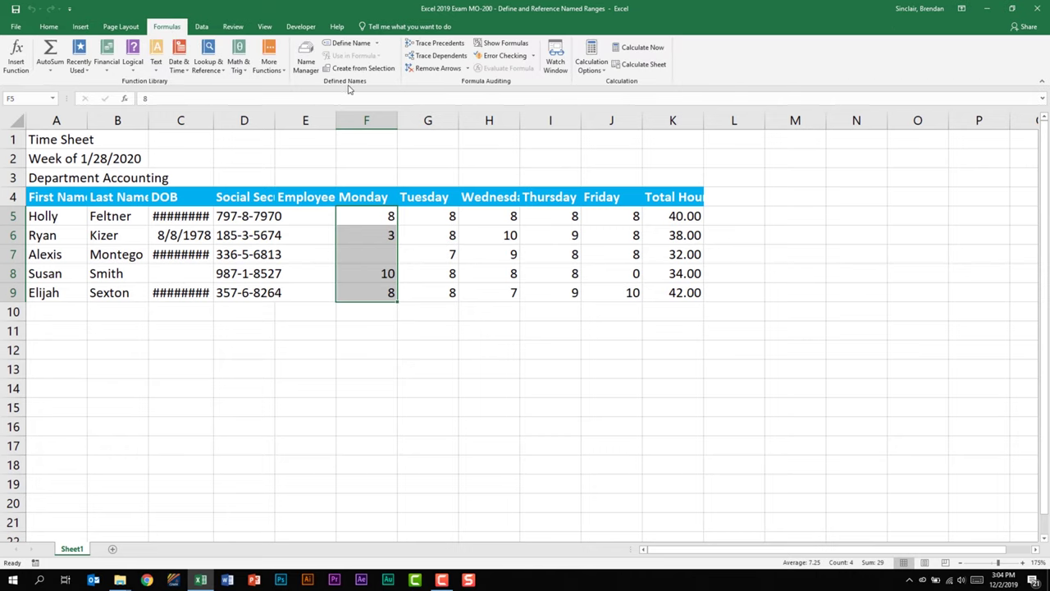
{"action": "left_click", "coordinate": [306, 61]}
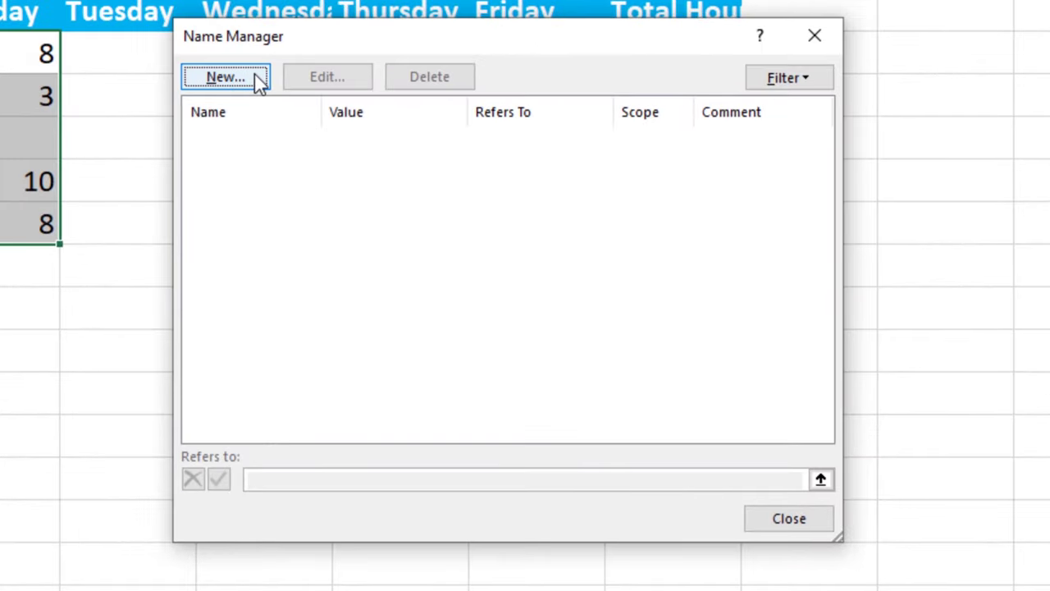
{"action": "left_click", "coordinate": [226, 76]}
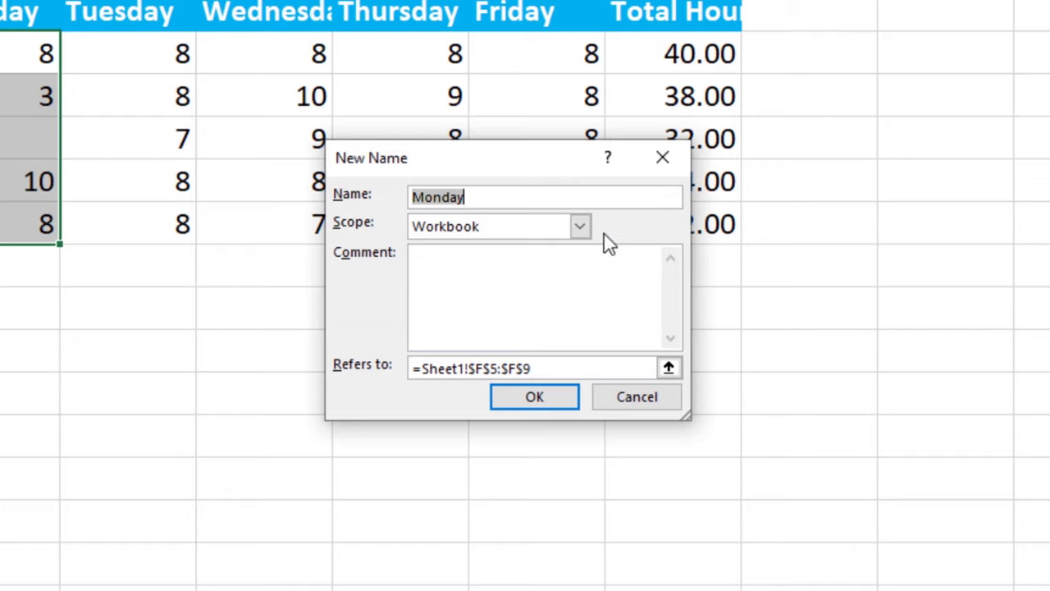
{"action": "left_click", "coordinate": [579, 234]}
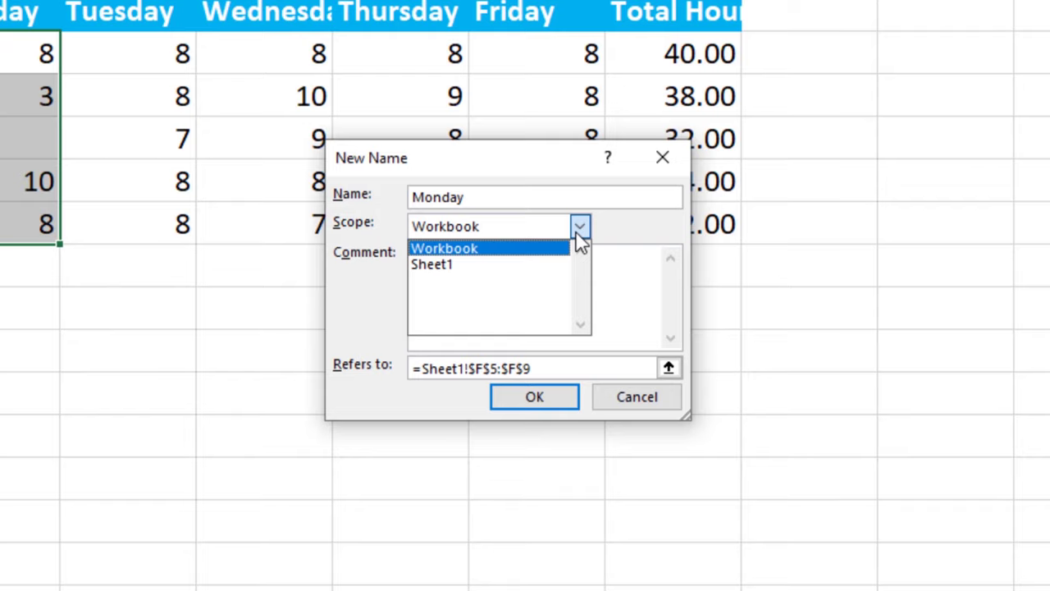
{"action": "left_click", "coordinate": [607, 236]}
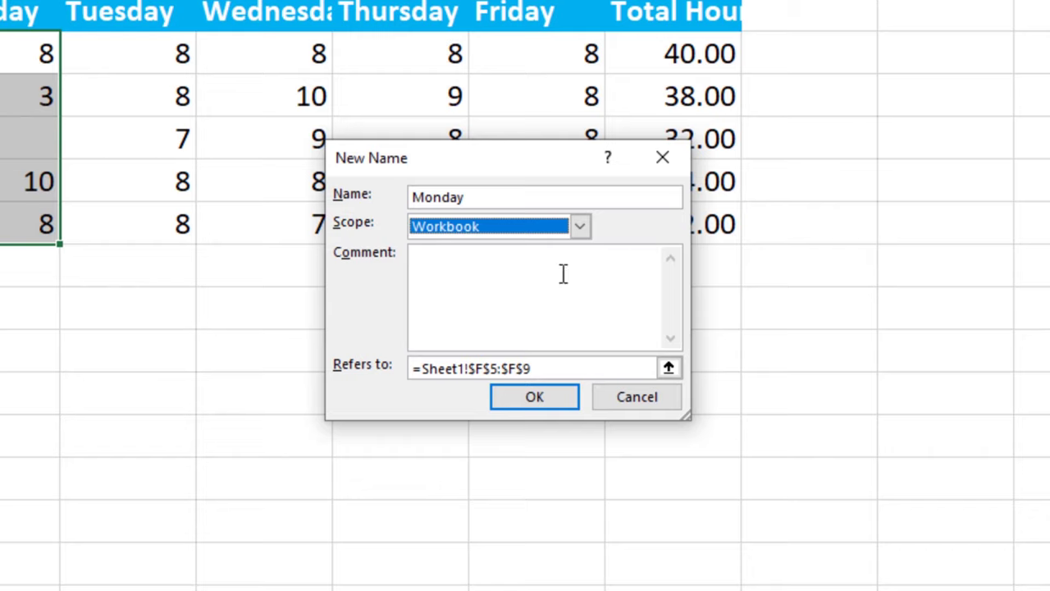
{"action": "left_click", "coordinate": [577, 397]}
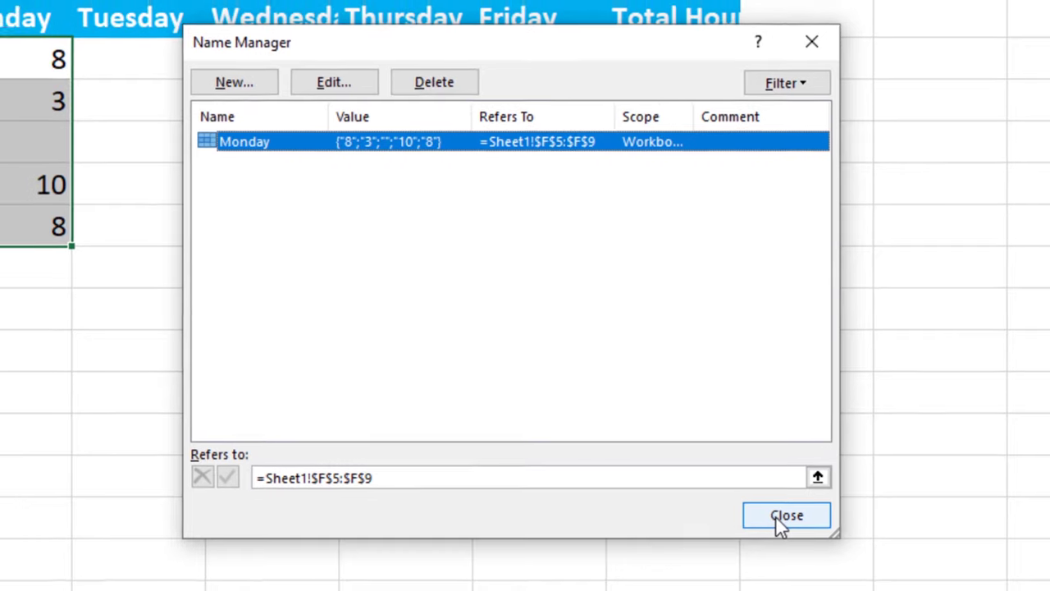
{"action": "left_click", "coordinate": [781, 526]}
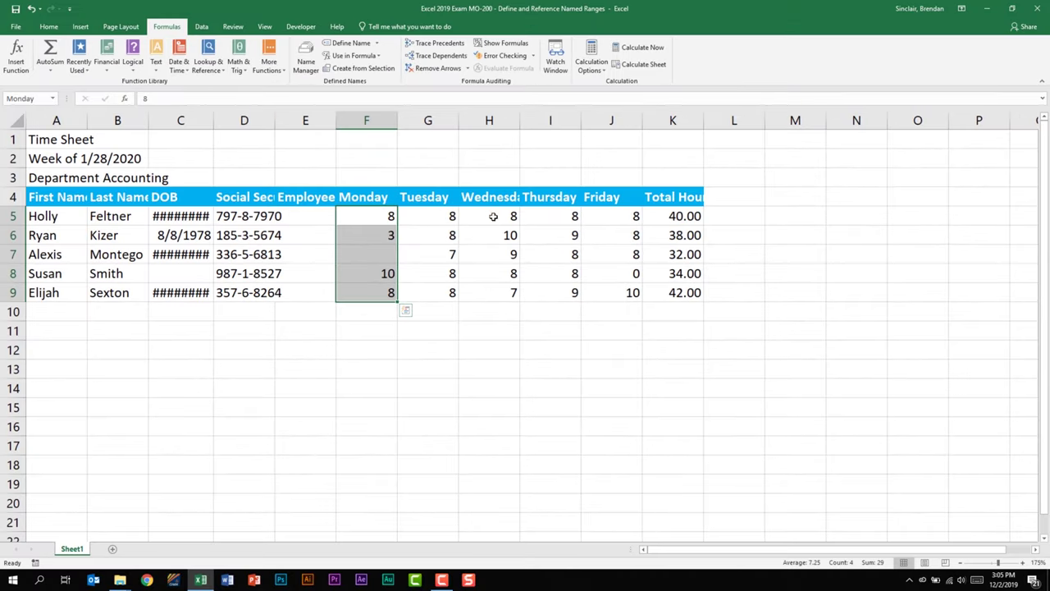
Step: Name the range H5:H9 'Wednesday' using the Name Box
{"action": "left_click_drag", "start_coordinate": [493, 216], "coordinate": [492, 291]}
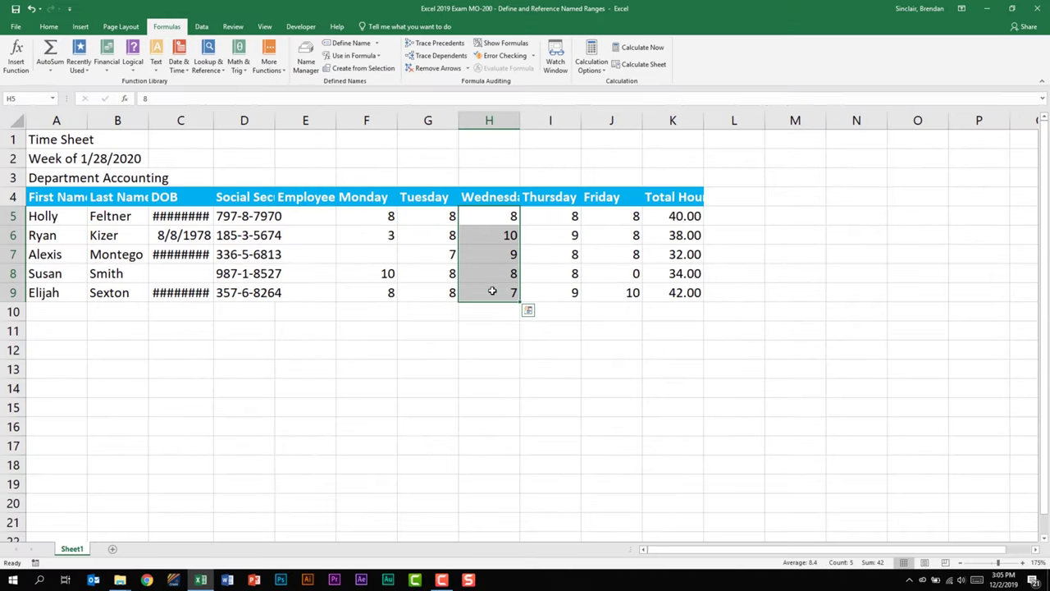
{"action": "left_click", "coordinate": [22, 99]}
{"action": "type", "text": "Wednesday"}
{"action": "key", "text": "Return"}
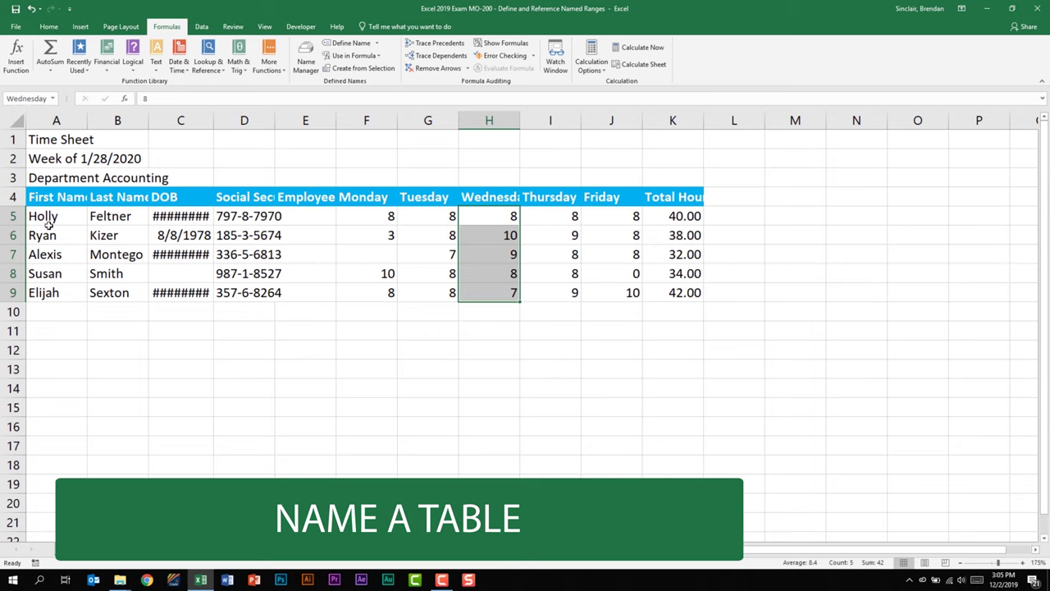
Step: Format the time sheet range A4:K9 as a table with a blue table style
{"action": "left_click_drag", "start_coordinate": [64, 198], "coordinate": [680, 294]}
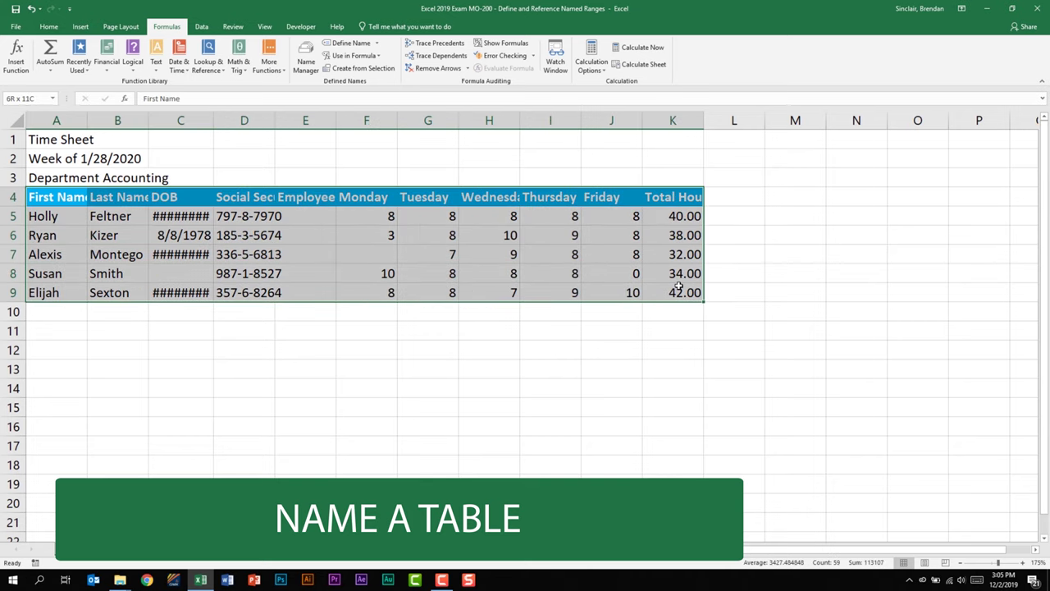
{"action": "left_click", "coordinate": [49, 26]}
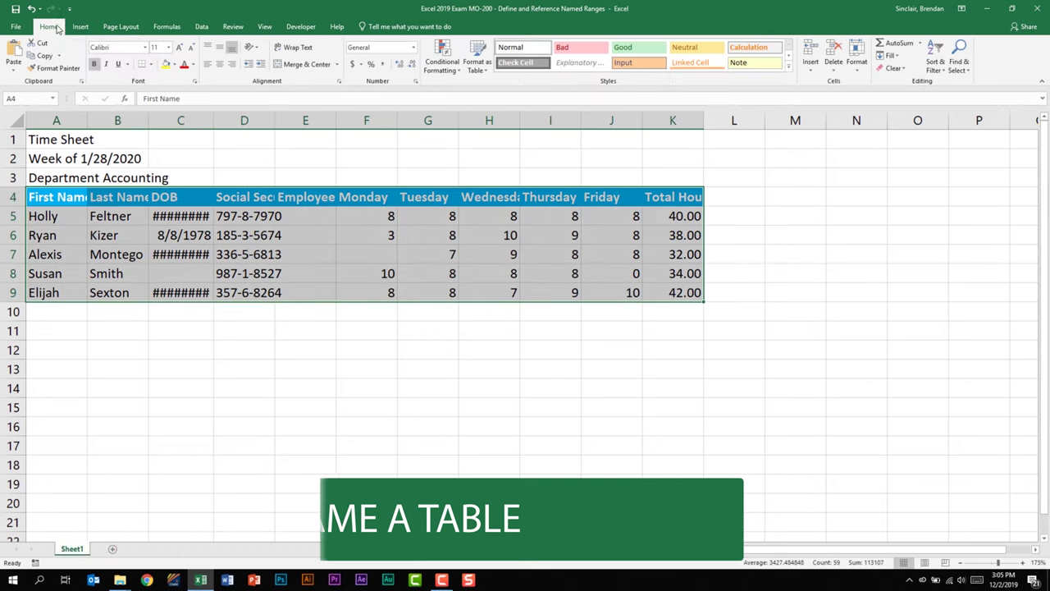
{"action": "left_click", "coordinate": [477, 65]}
{"action": "left_click", "coordinate": [483, 100]}
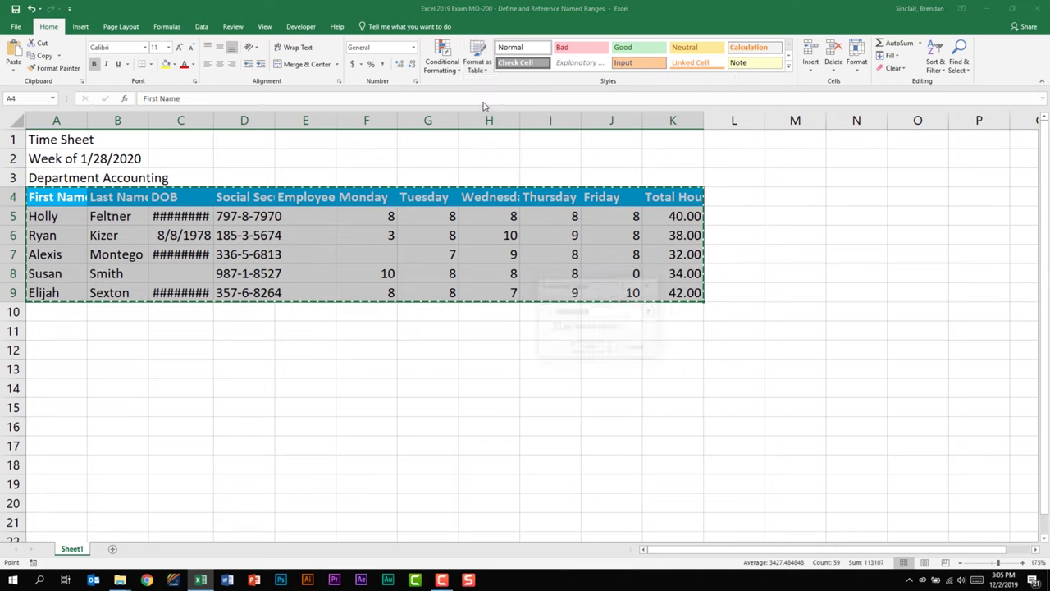
{"action": "left_click", "coordinate": [591, 344]}
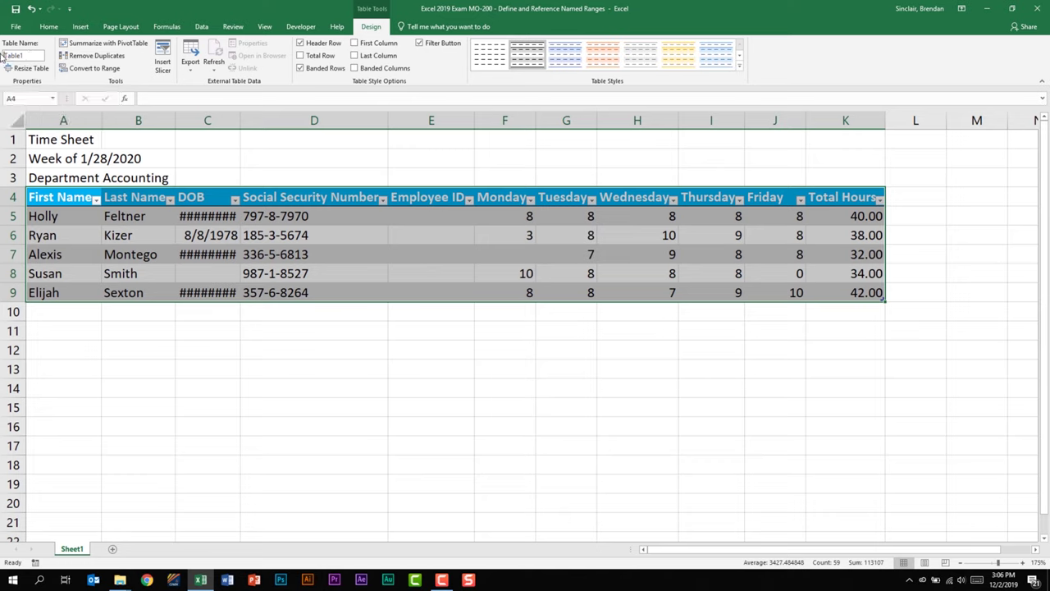
Step: Rename the new table to 'Hours'
{"action": "left_click", "coordinate": [38, 56]}
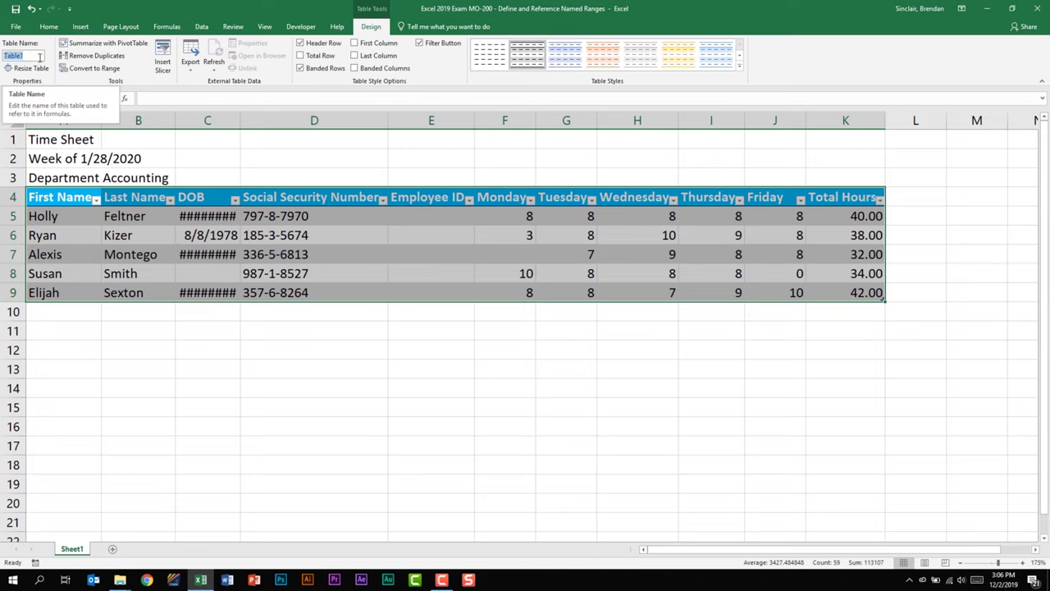
{"action": "type", "text": "Hours"}
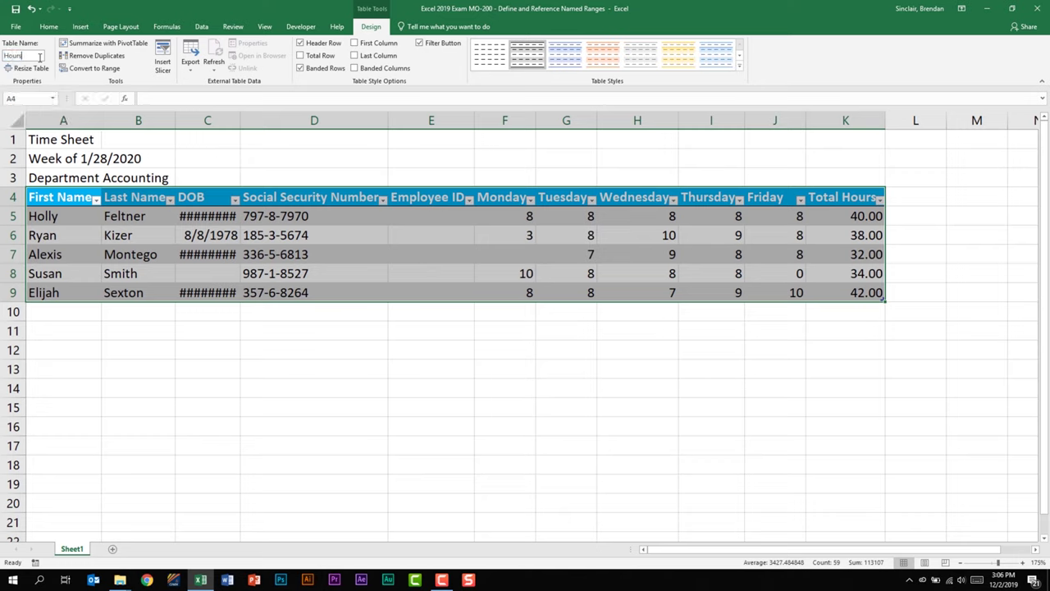
{"action": "key", "text": "Return"}
{"action": "left_click", "coordinate": [413, 254]}
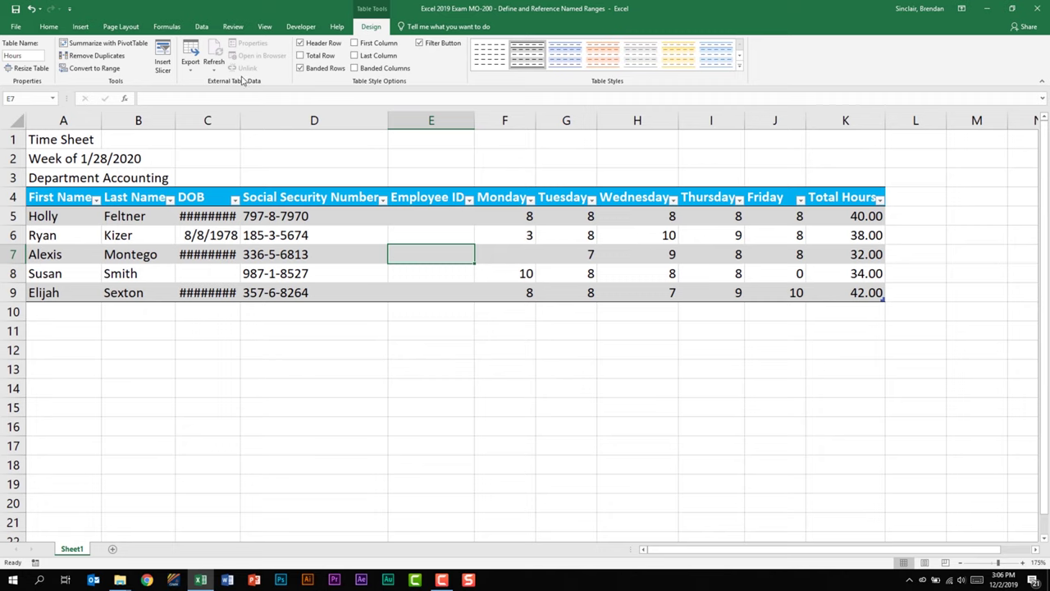
Step: Review the Monday and Wednesday entries in the Name Manager
{"action": "left_click", "coordinate": [168, 26]}
{"action": "left_click", "coordinate": [306, 64]}
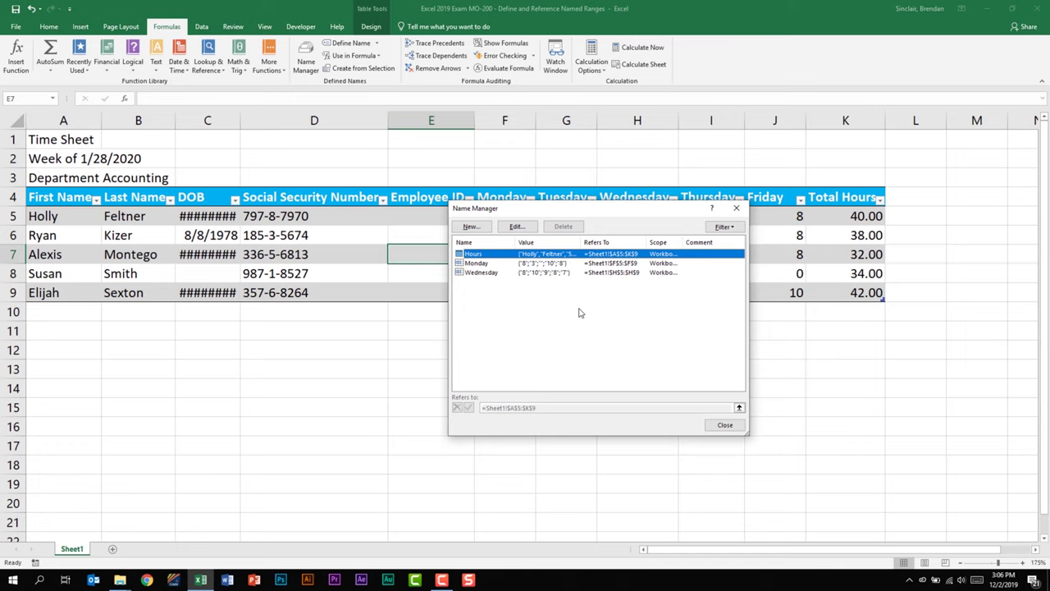
{"action": "left_click", "coordinate": [551, 263]}
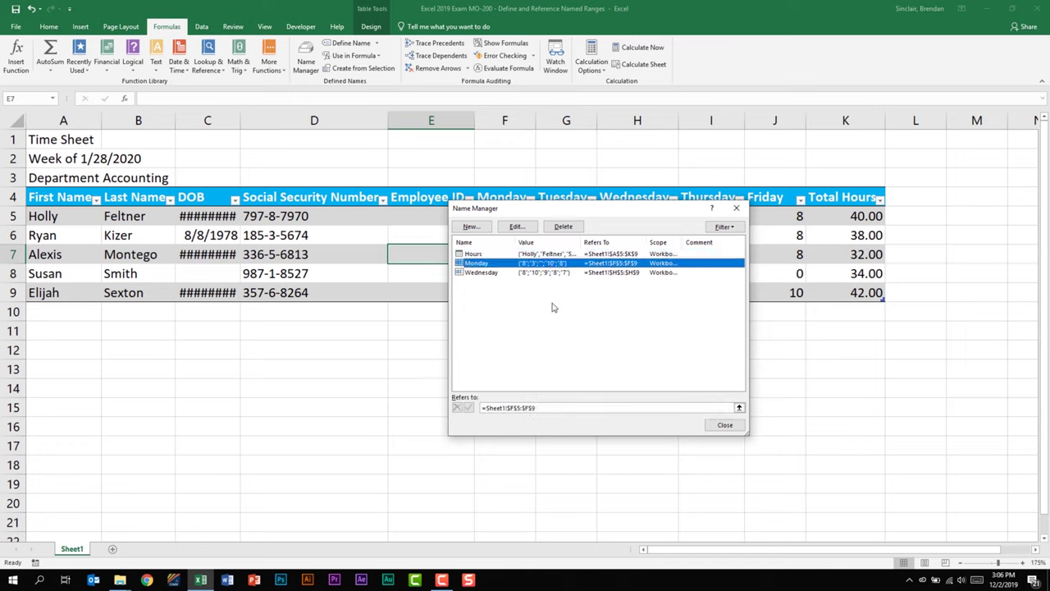
{"action": "left_click", "coordinate": [566, 273]}
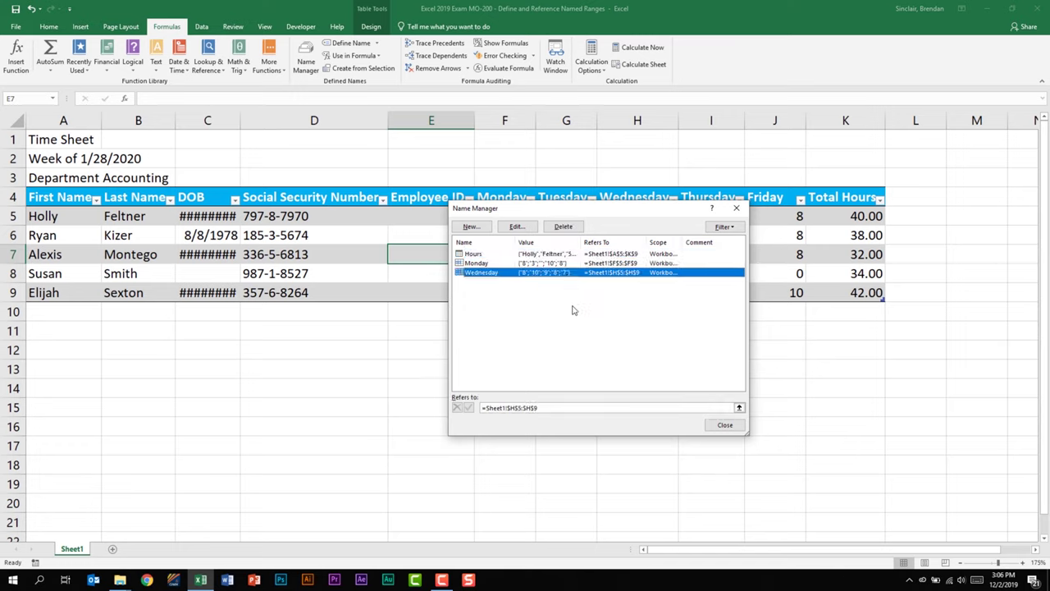